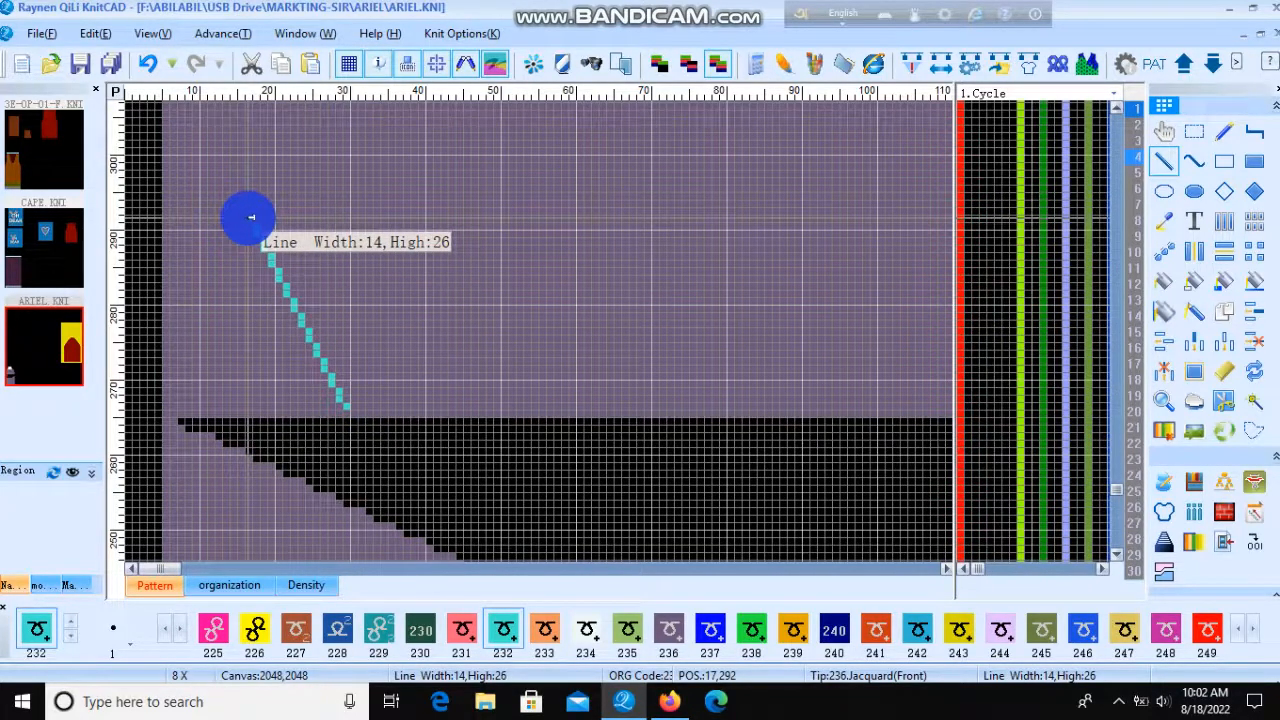
Draw a diagonal line about 14 stitches wide and 28 rows high in colour 232 on the lower front panel
mouse_move(251, 216)
mouse_down()
mouse_move(277, 289)
mouse_move(334, 366)
mouse_move(240, 240)
mouse_move(288, 221)
mouse_move(278, 201)
mouse_move(249, 195)
mouse_up()
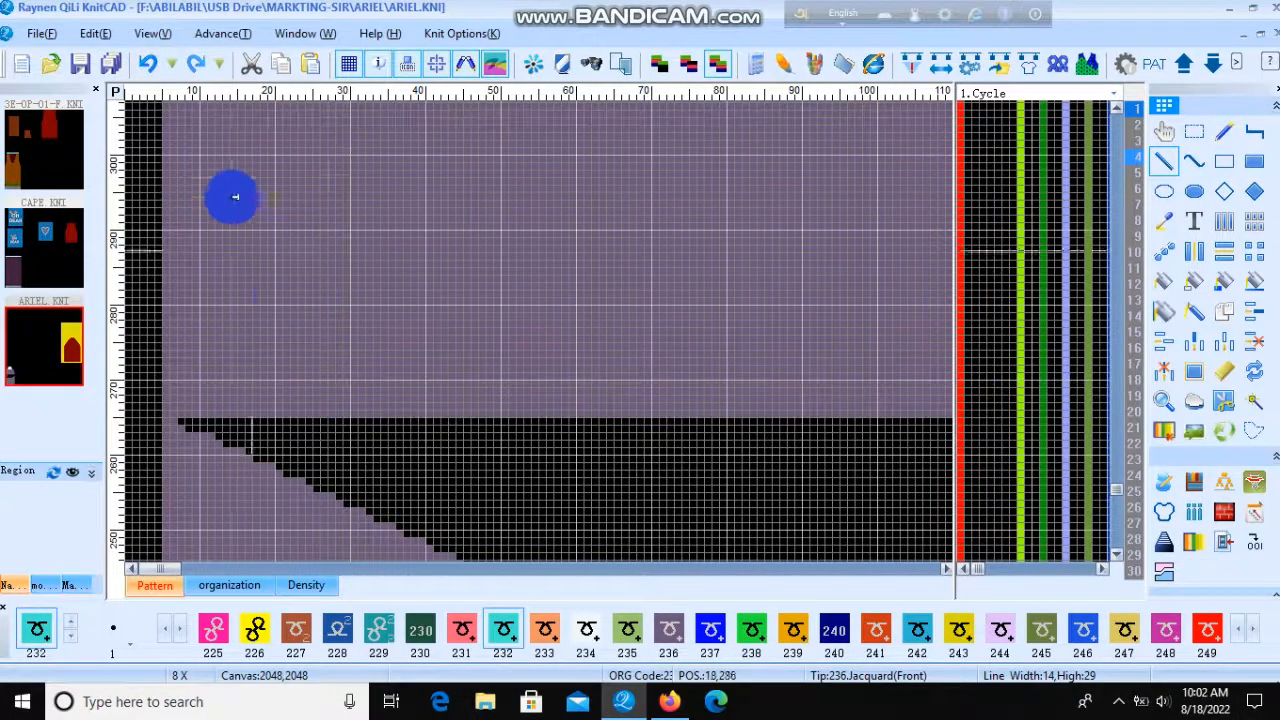
drag(231, 188, 331, 381)
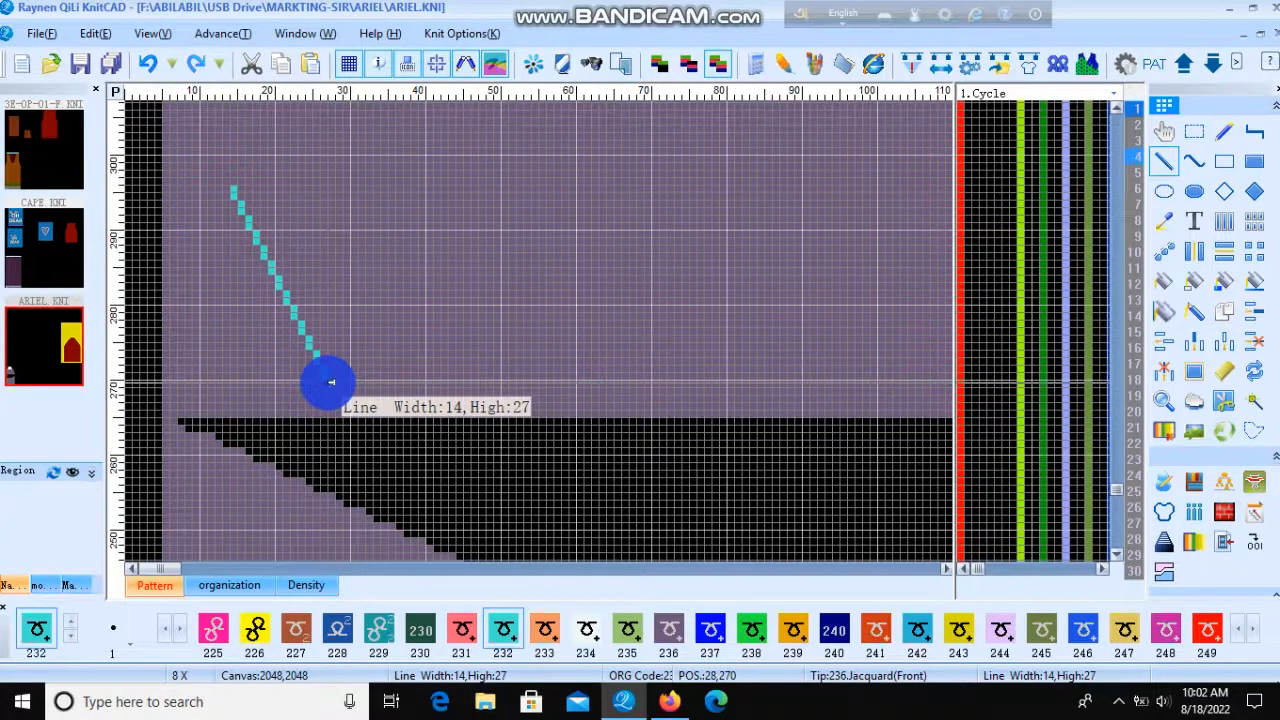
drag(331, 381, 333, 389)
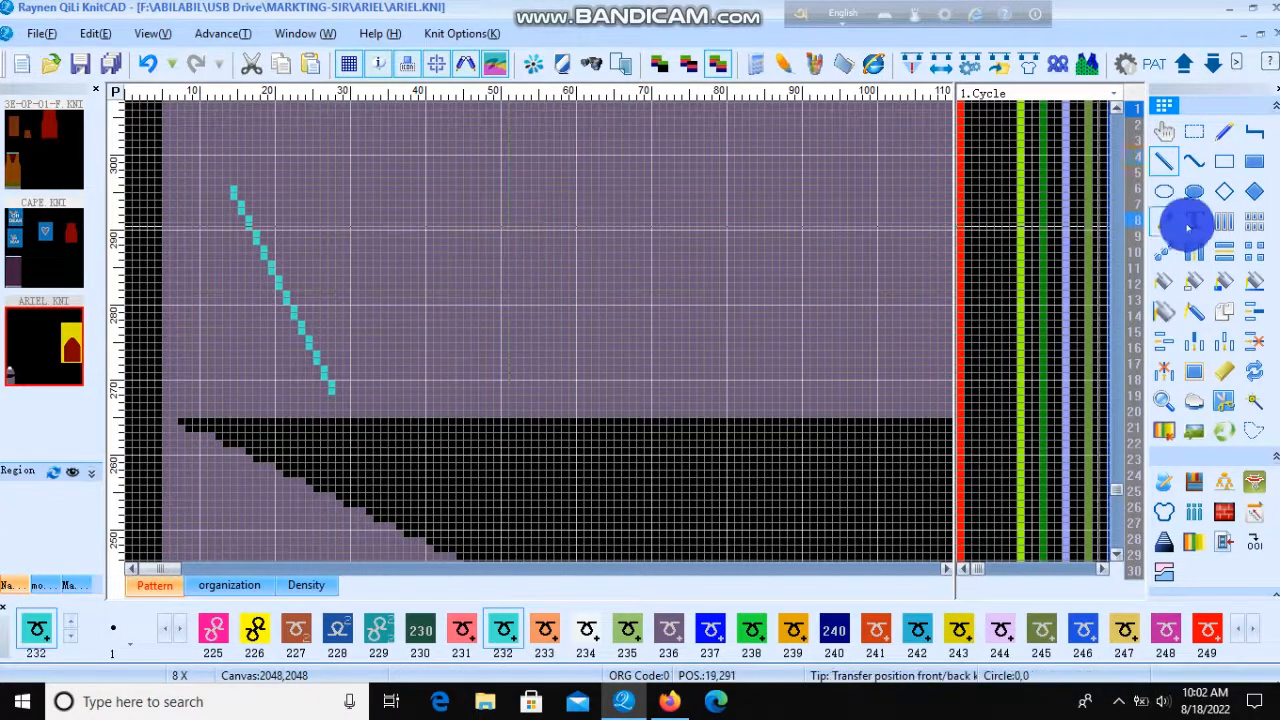
Enclose the diagonal line in a 14 by 28 selection and mirror it left to right
click(1195, 254)
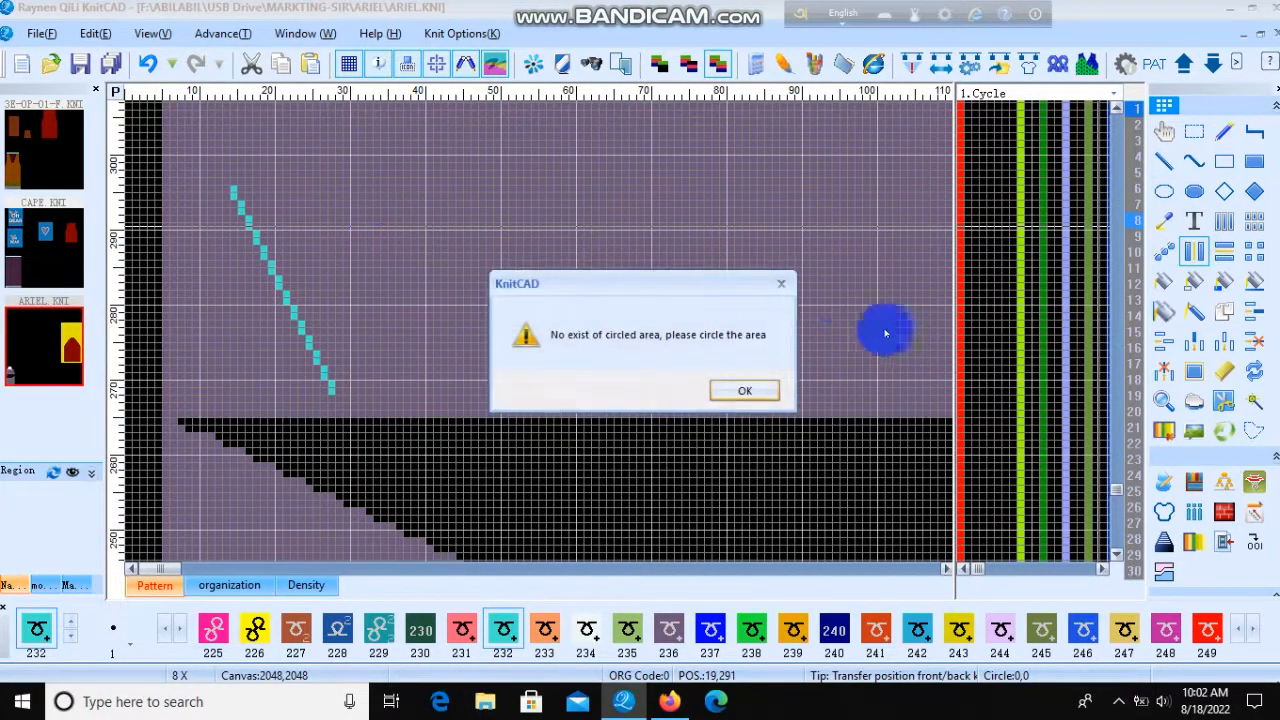
click(778, 284)
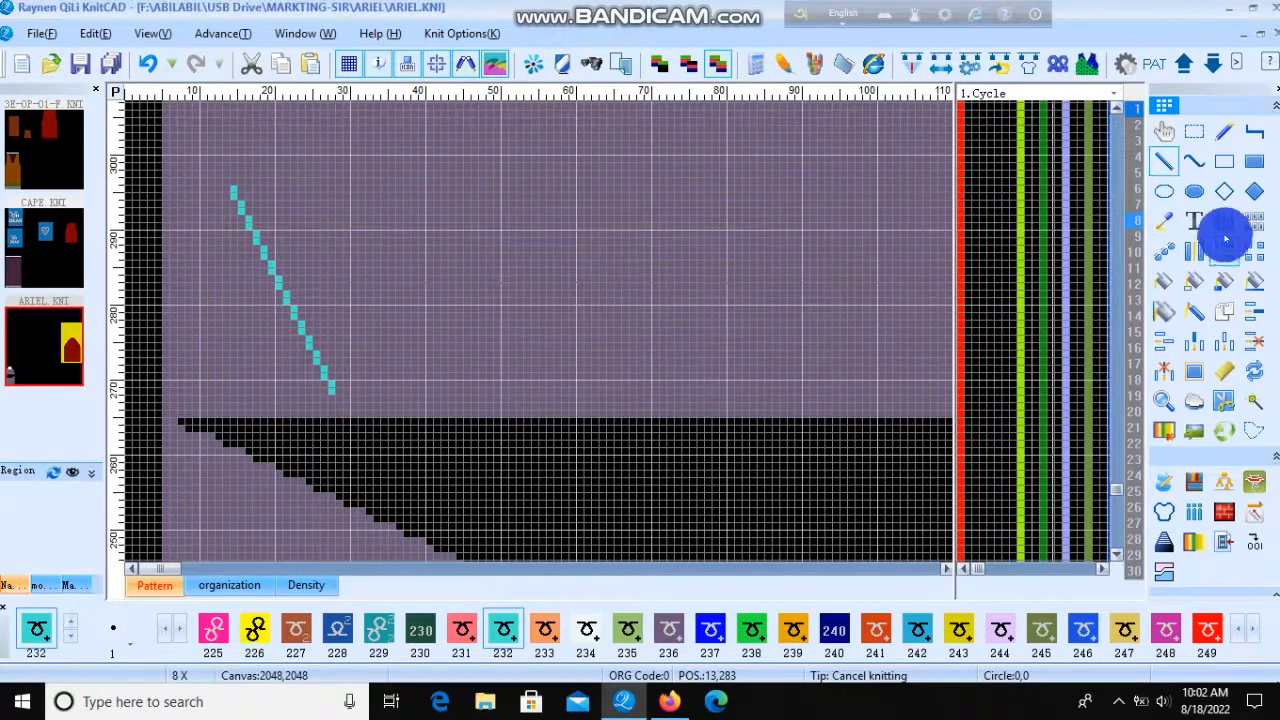
click(1258, 223)
scroll(236, 194, up, 1)
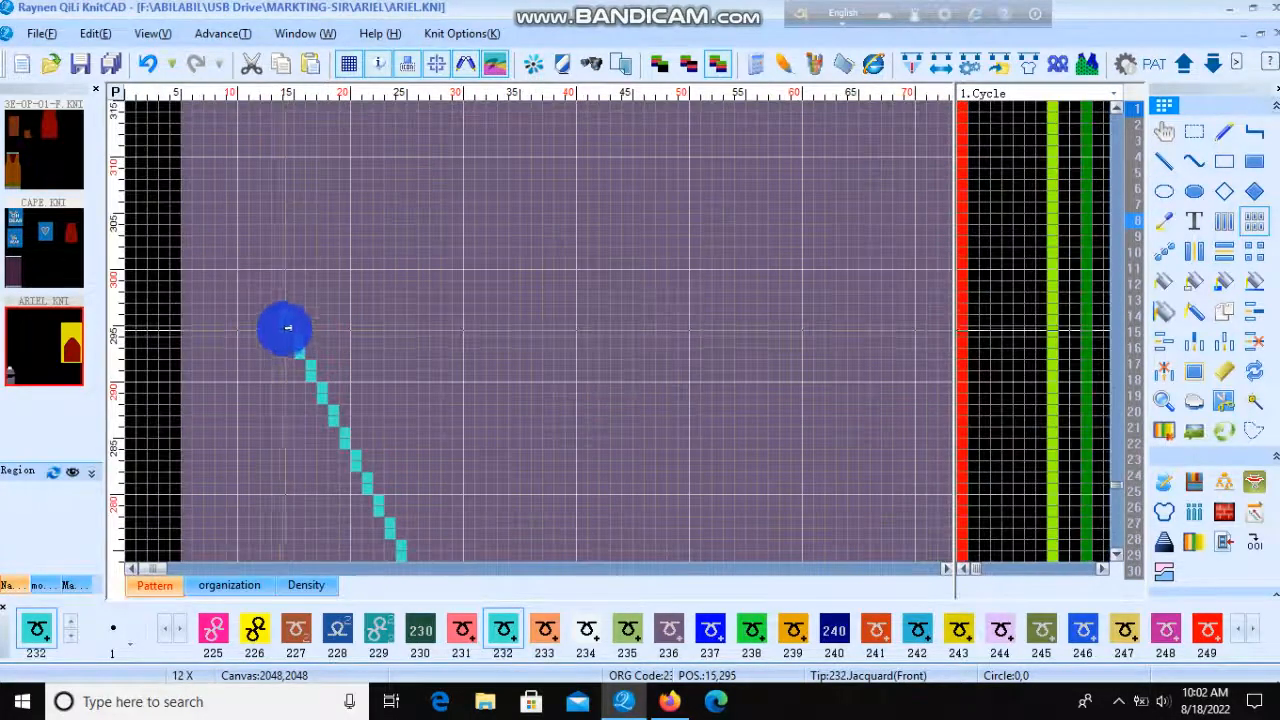
drag(288, 317, 326, 420)
scroll(340, 440, down, 1)
scroll(384, 335, up, 1)
drag(377, 329, 391, 347)
click(1212, 228)
click(1204, 253)
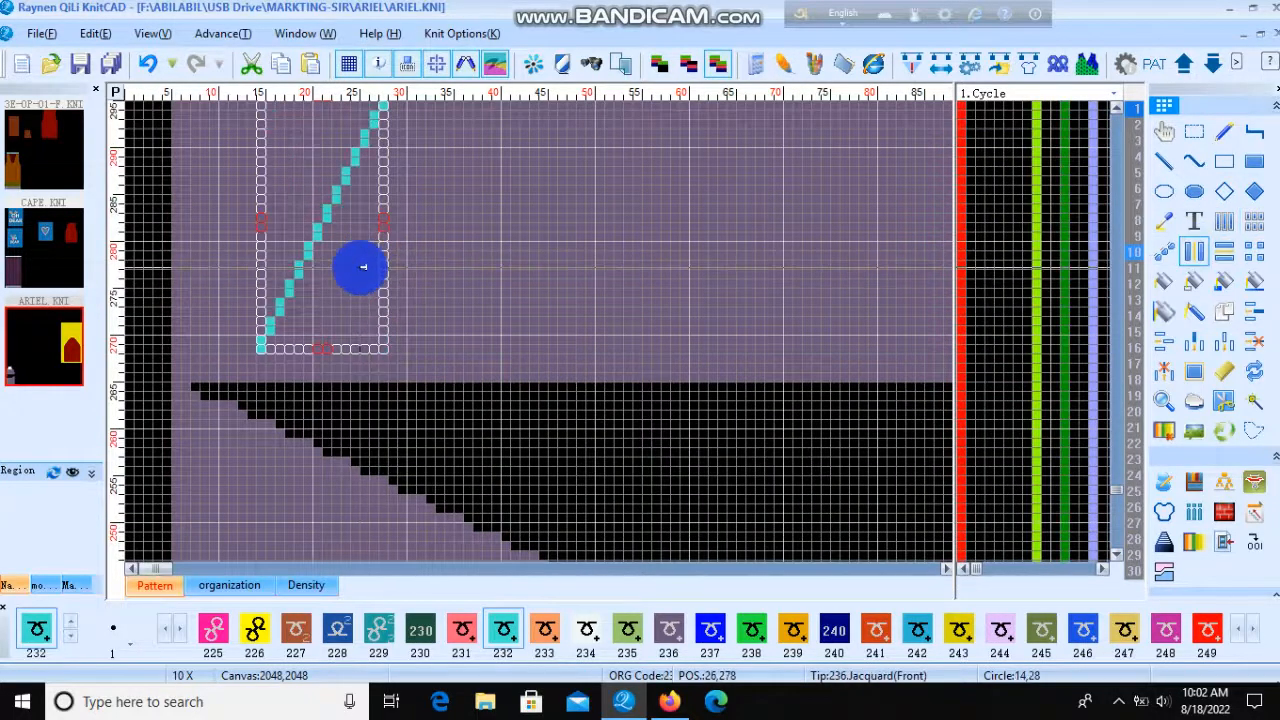
Try repeating the mirrored diagonal sideways with a flat copy about 41 stitches wide and 28 rows high
scroll(357, 266, down, 1)
drag(237, 381, 251, 341)
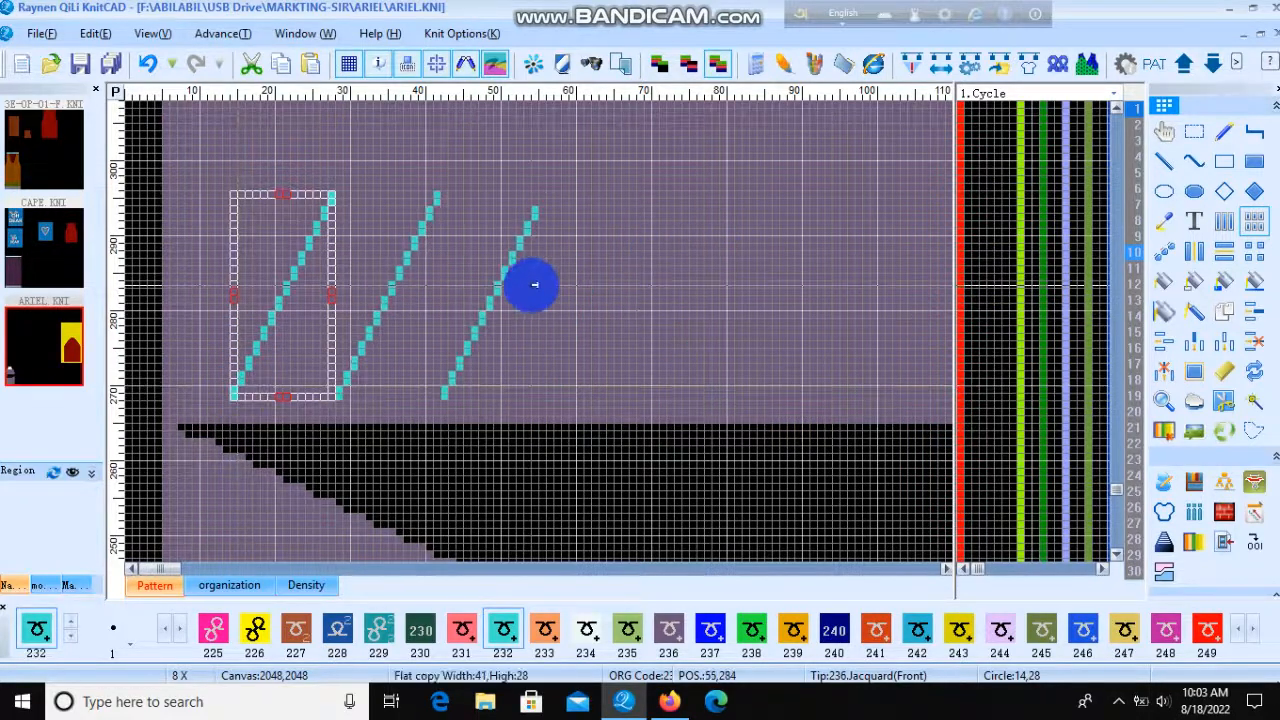
click(1226, 155)
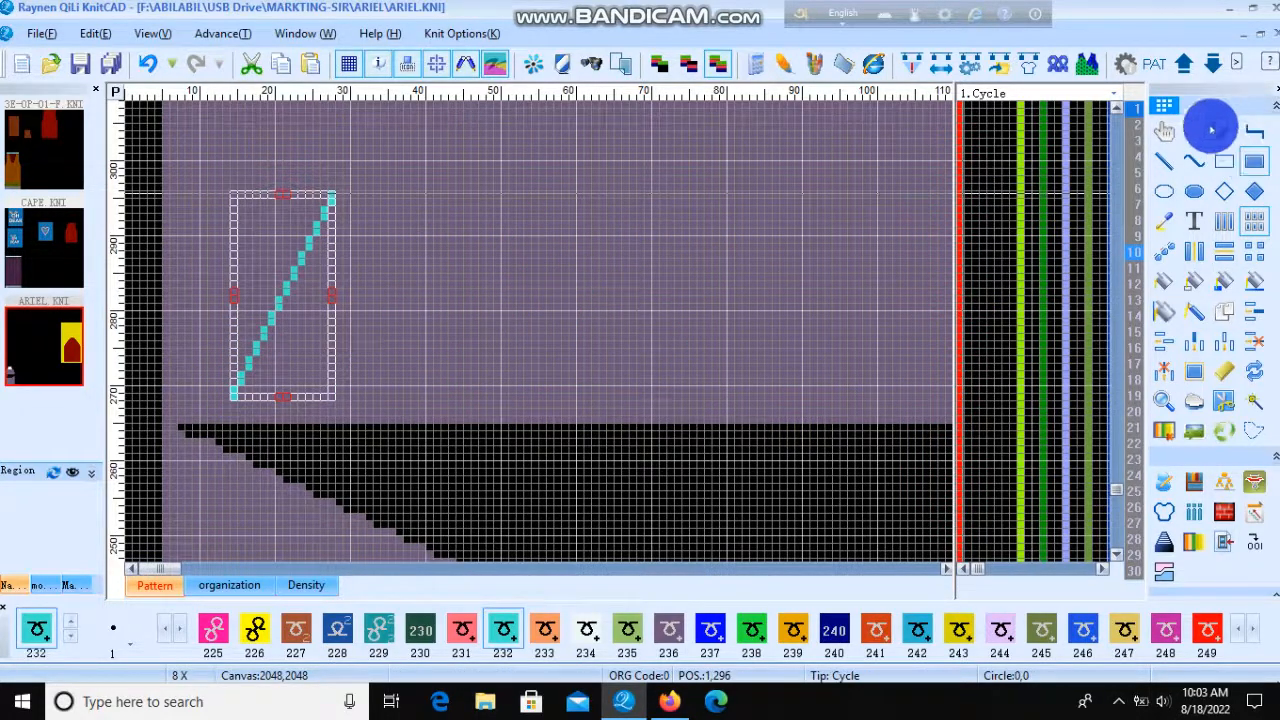
Try placing a left-to-right mirrored copy of the selected diagonal beside the original
click(1192, 251)
drag(318, 389, 356, 341)
scroll(461, 377, down, 1)
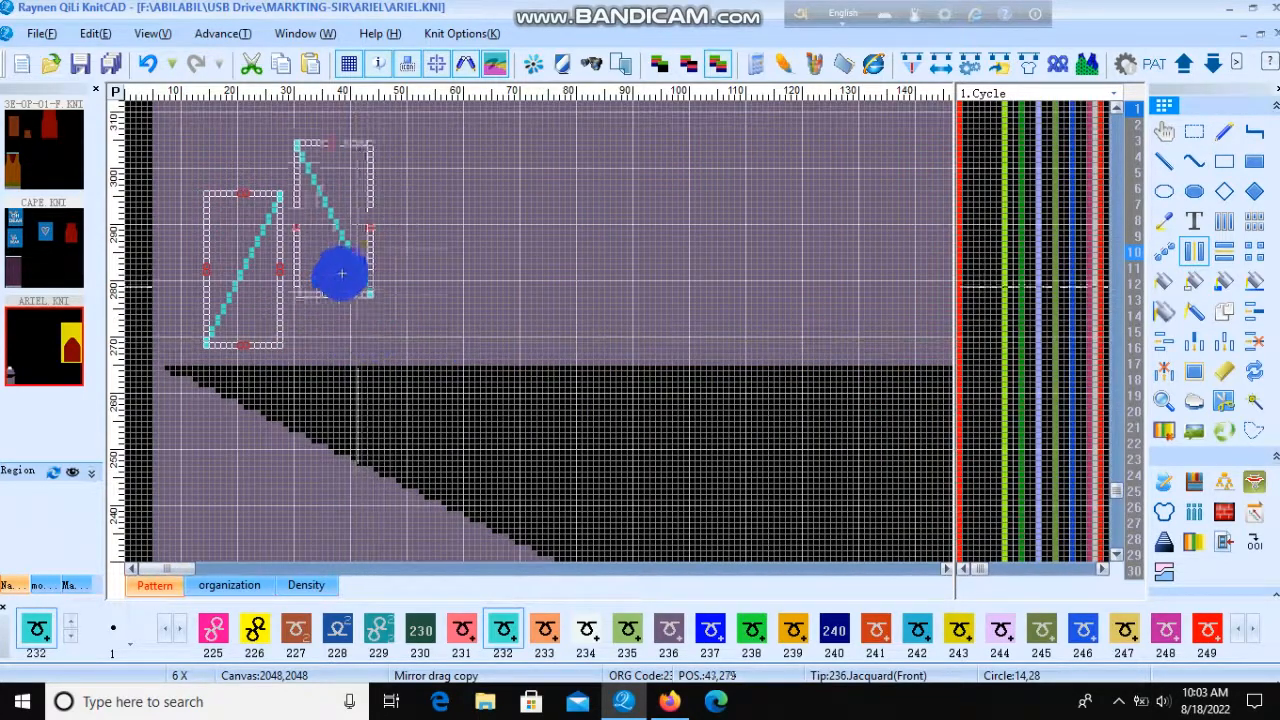
right_click(454, 249)
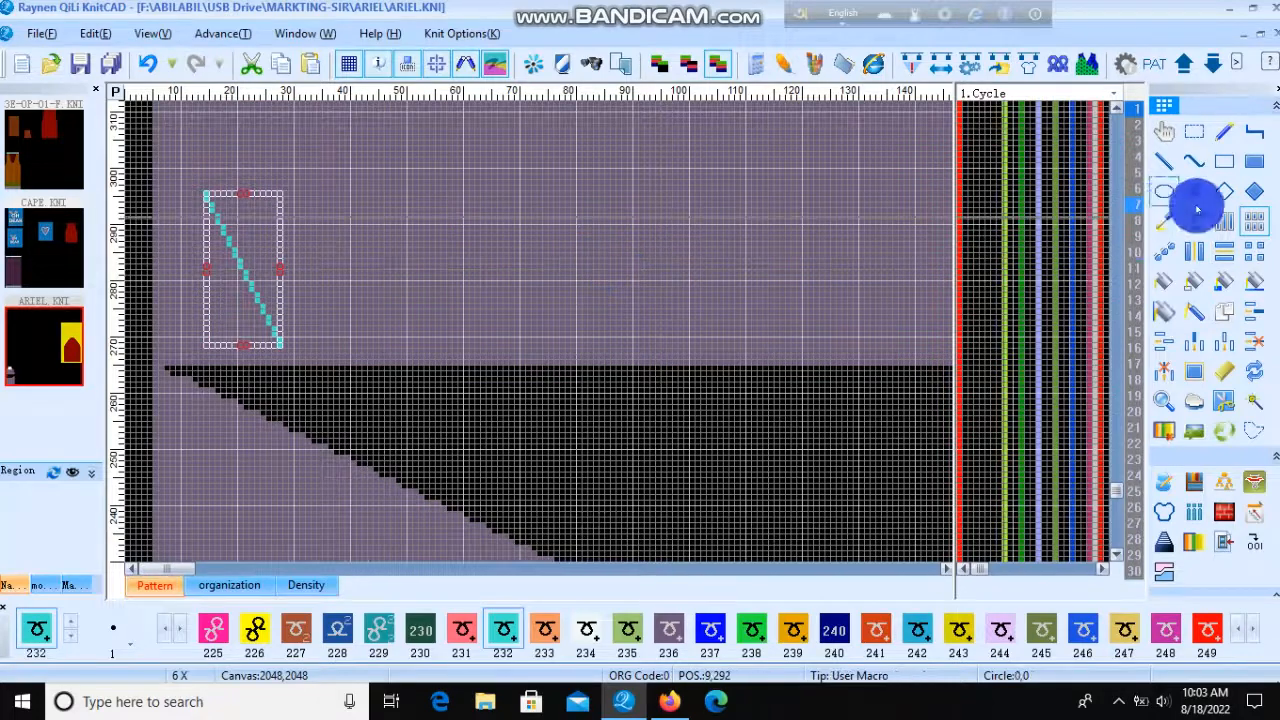
Try placing a vertically mirrored copy of the selected diagonal directly above the original
click(1221, 240)
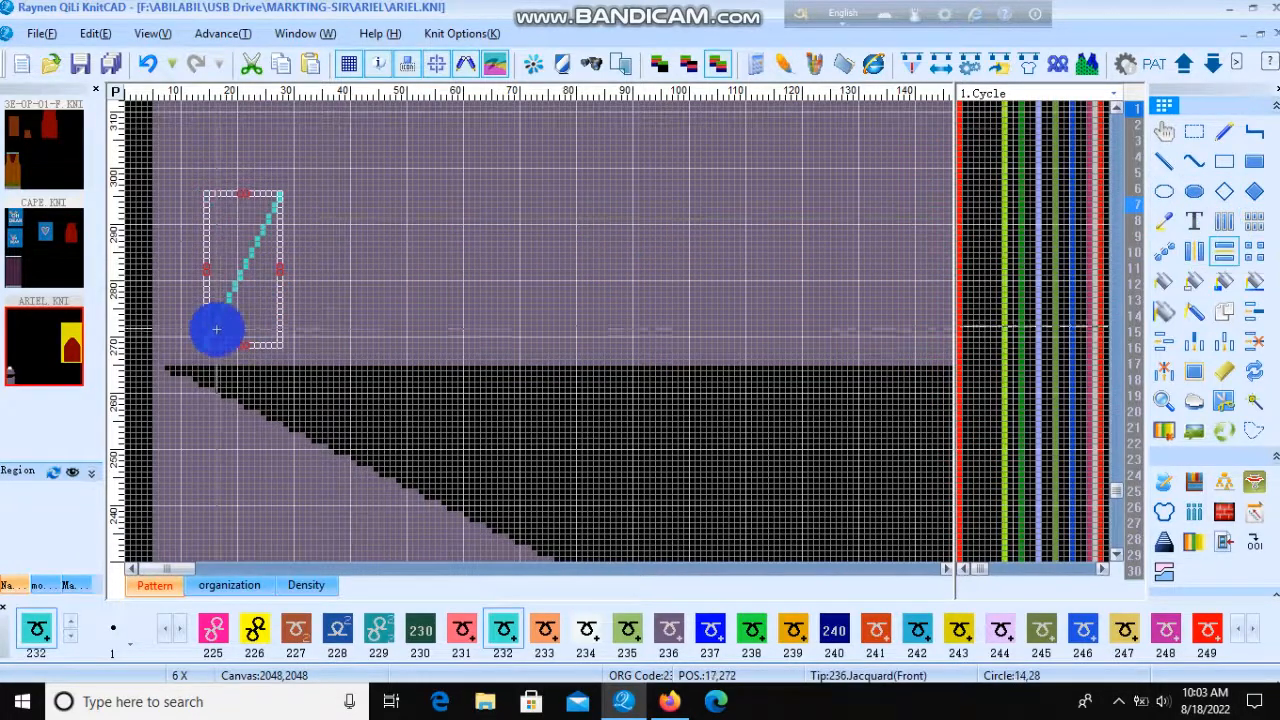
drag(214, 329, 258, 171)
scroll(258, 171, down, 2)
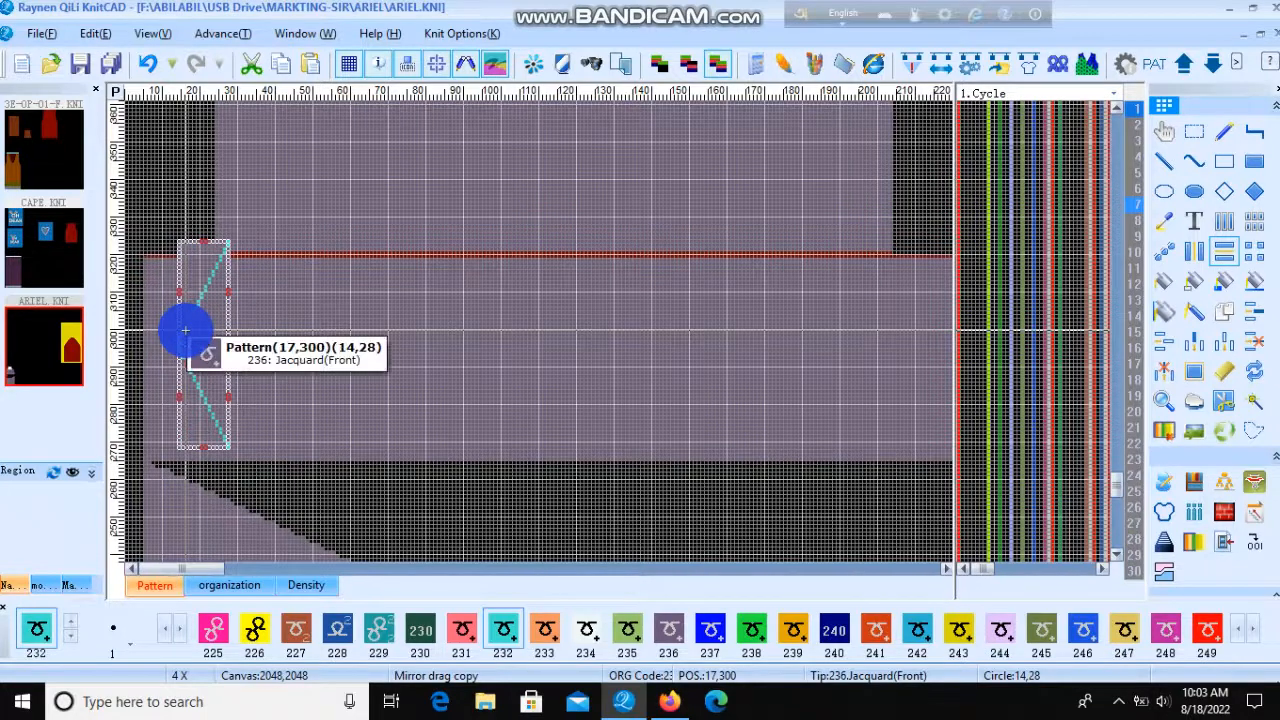
scroll(185, 330, up, 2)
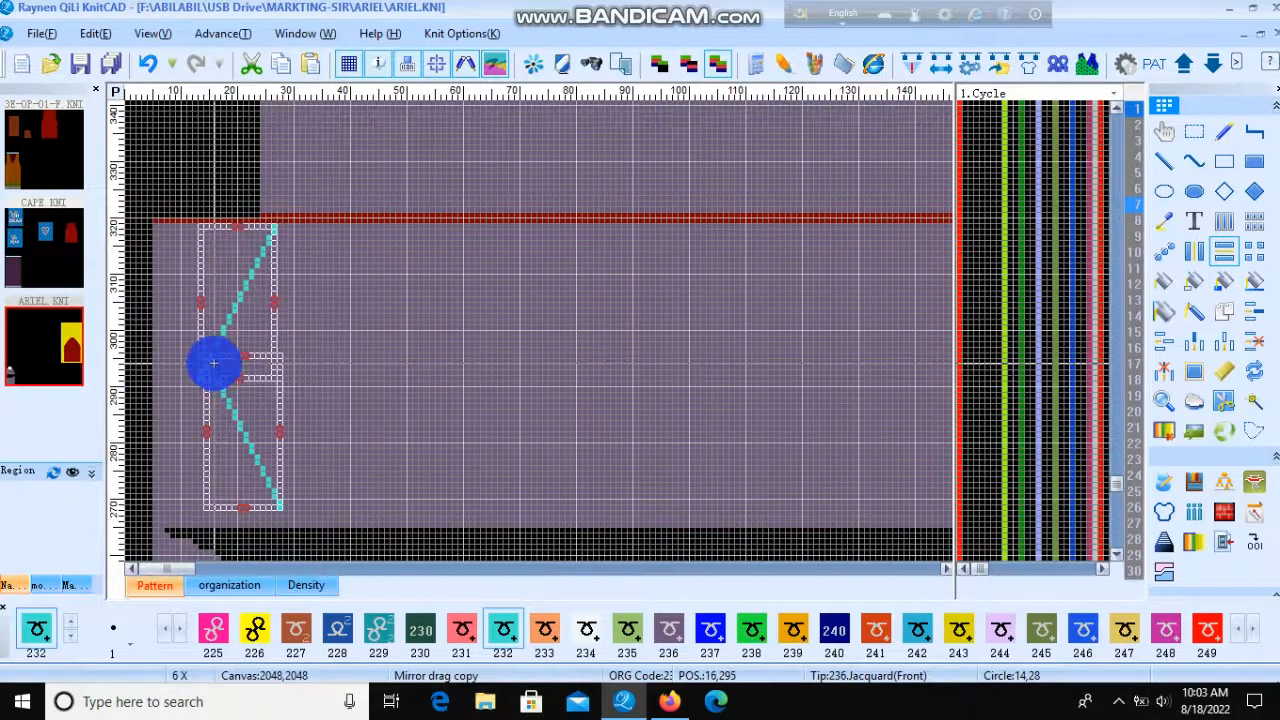
right_click(211, 362)
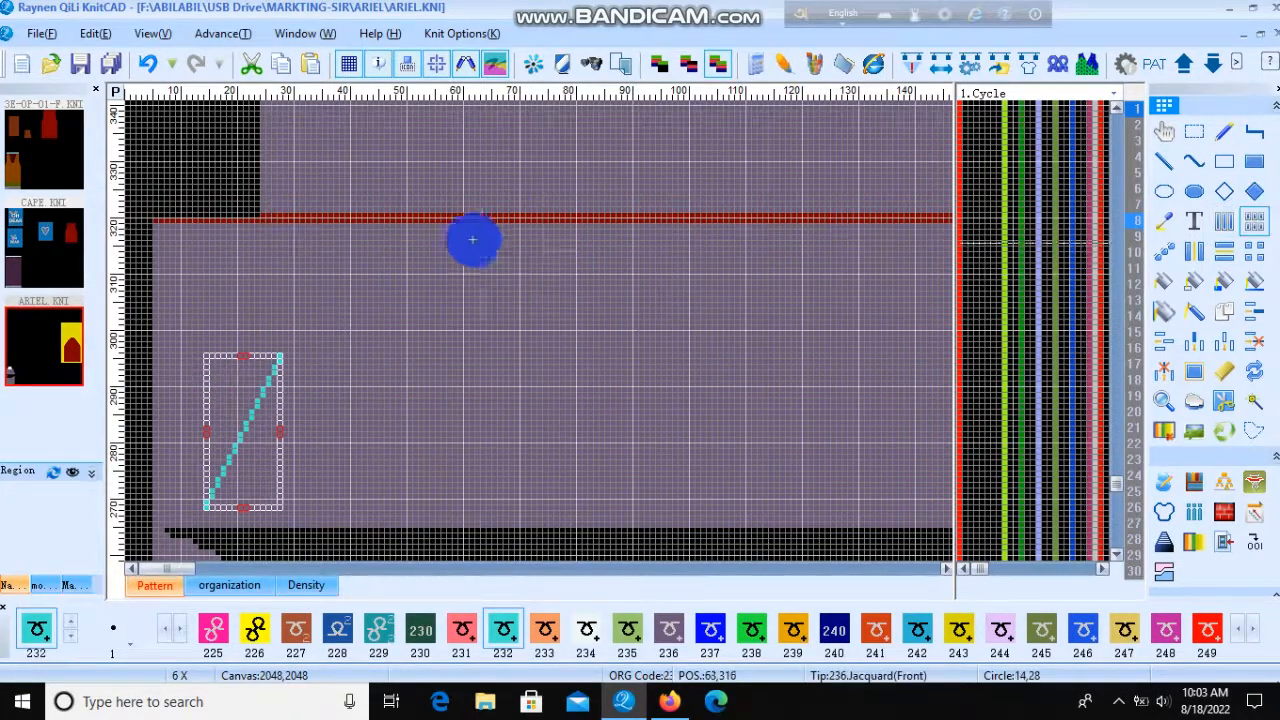
Erase the diagonal by flat-copying a blank area of the purple background, 6 stitches wide and 52 rows high, over it
drag(472, 240, 590, 338)
drag(381, 233, 410, 521)
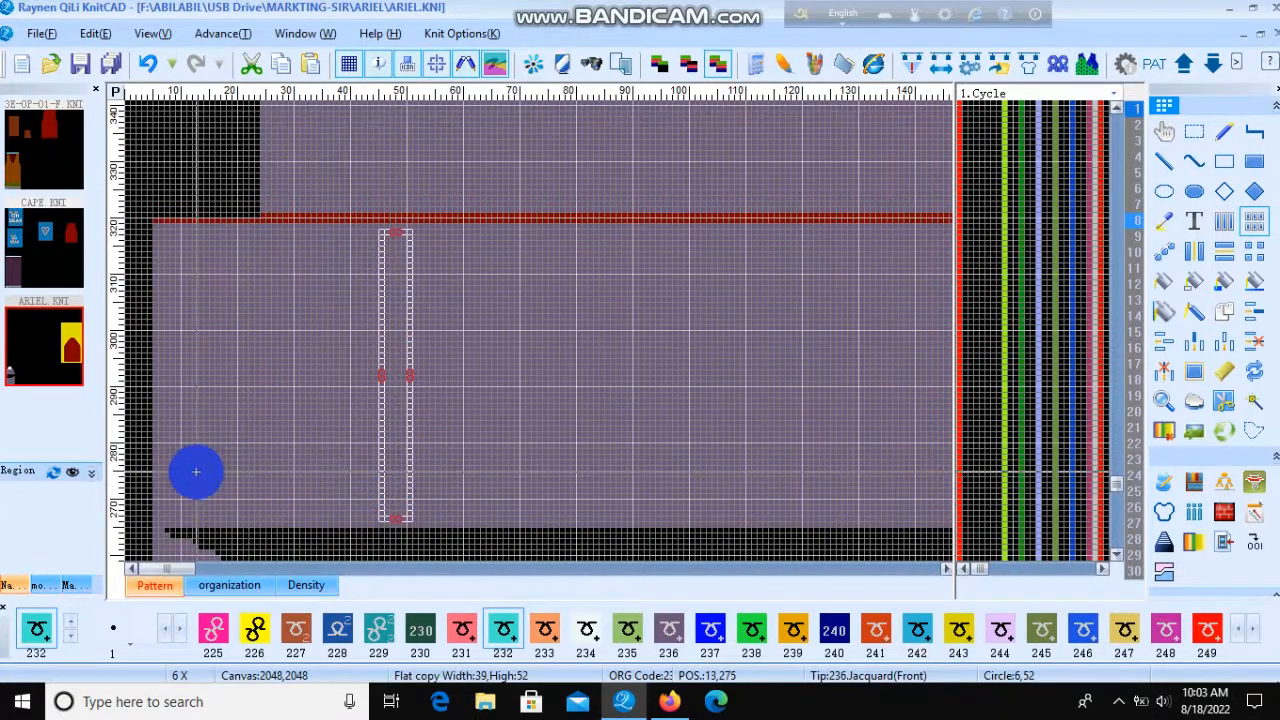
drag(212, 321, 334, 379)
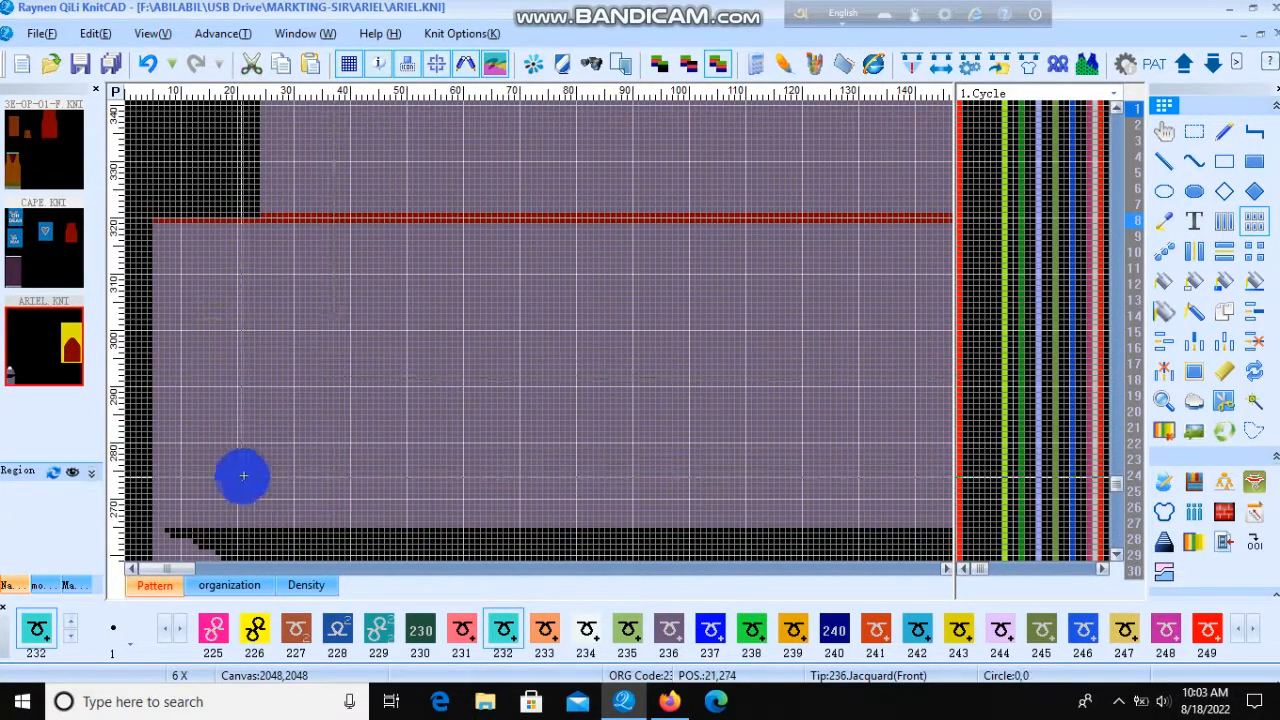
drag(333, 226, 337, 506)
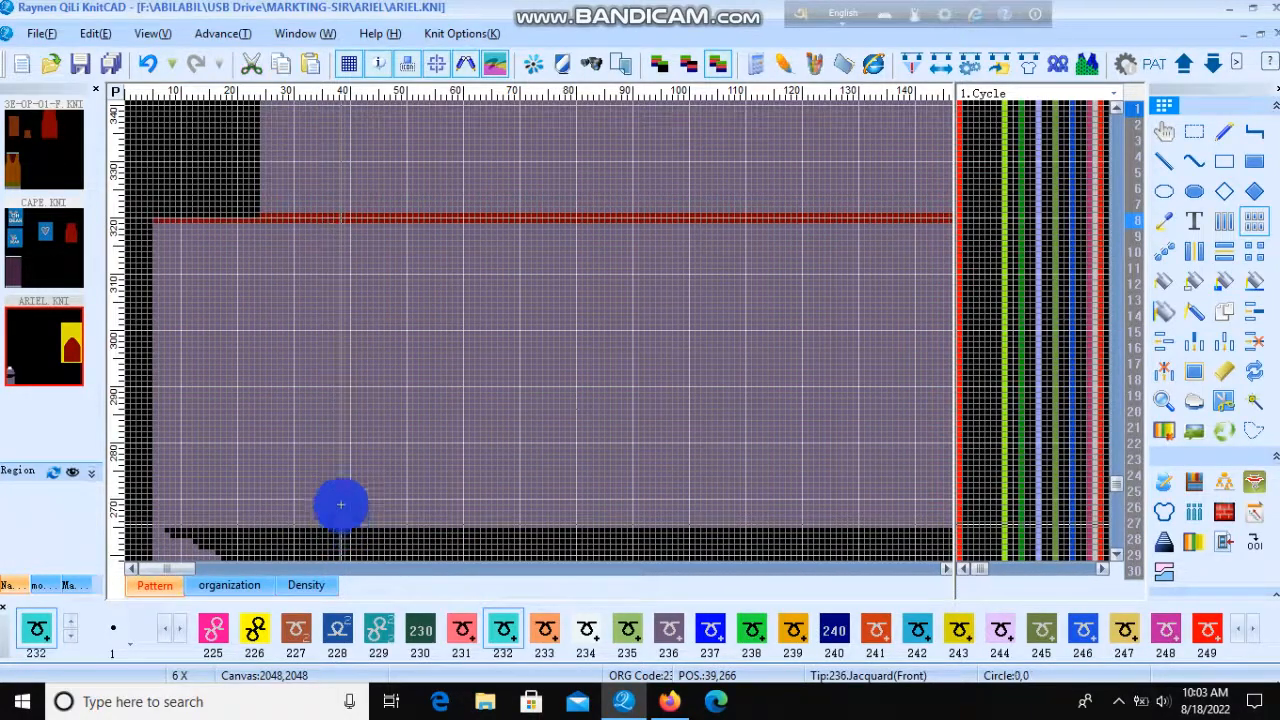
Pencil a two-stitch-wide stepped diagonal in colour 232, rising from column 33, row 268 to column 21, row 282
scroll(243, 326, down, 1)
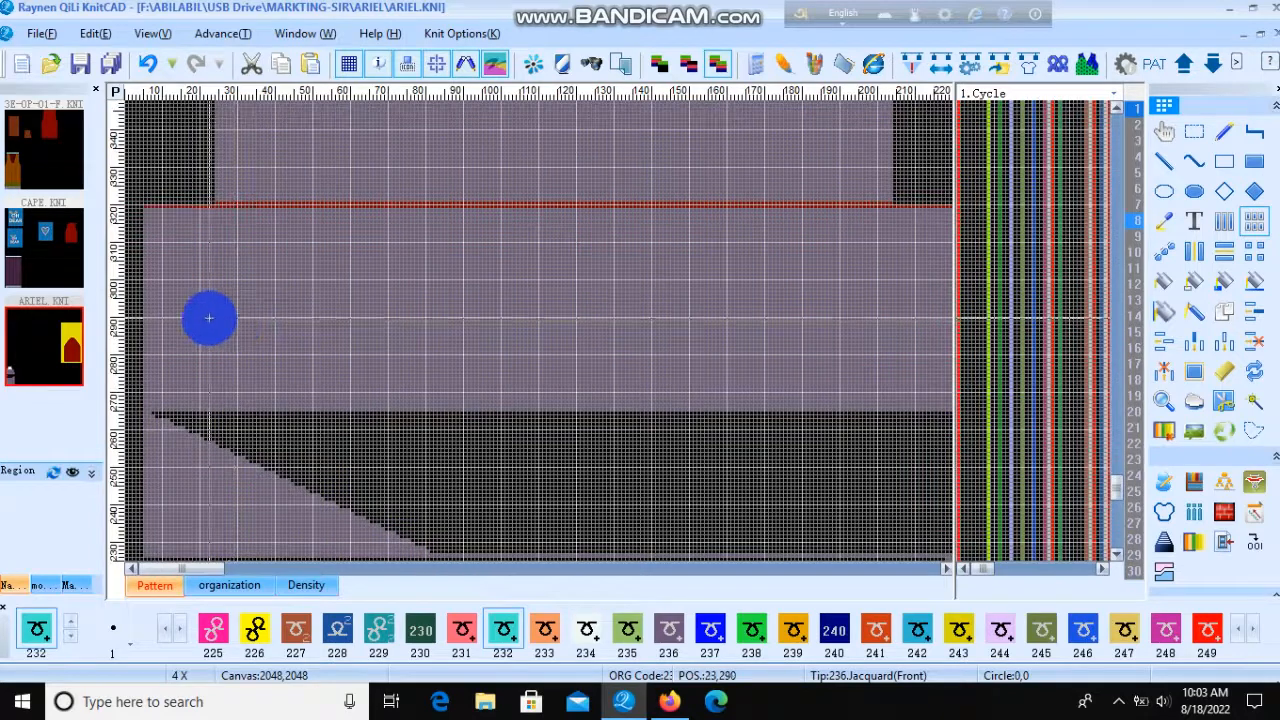
scroll(277, 330, up, 1)
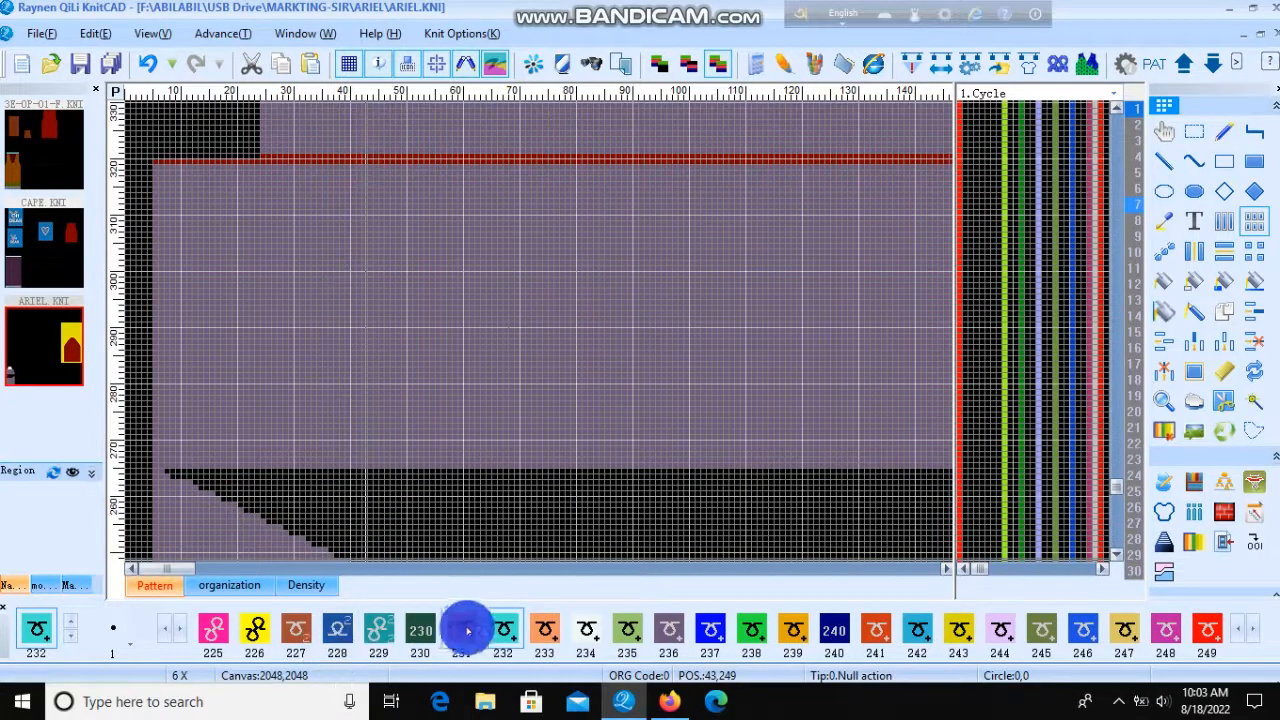
click(500, 627)
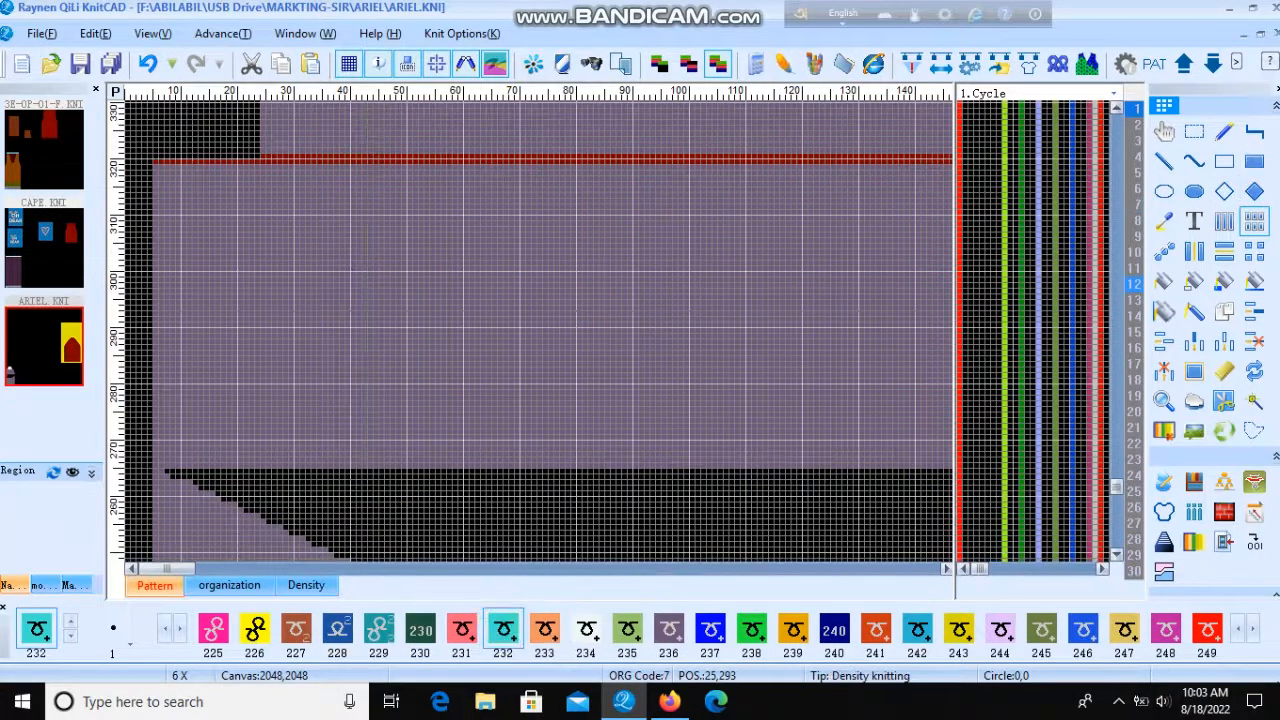
click(1220, 136)
scroll(320, 454, up, 2)
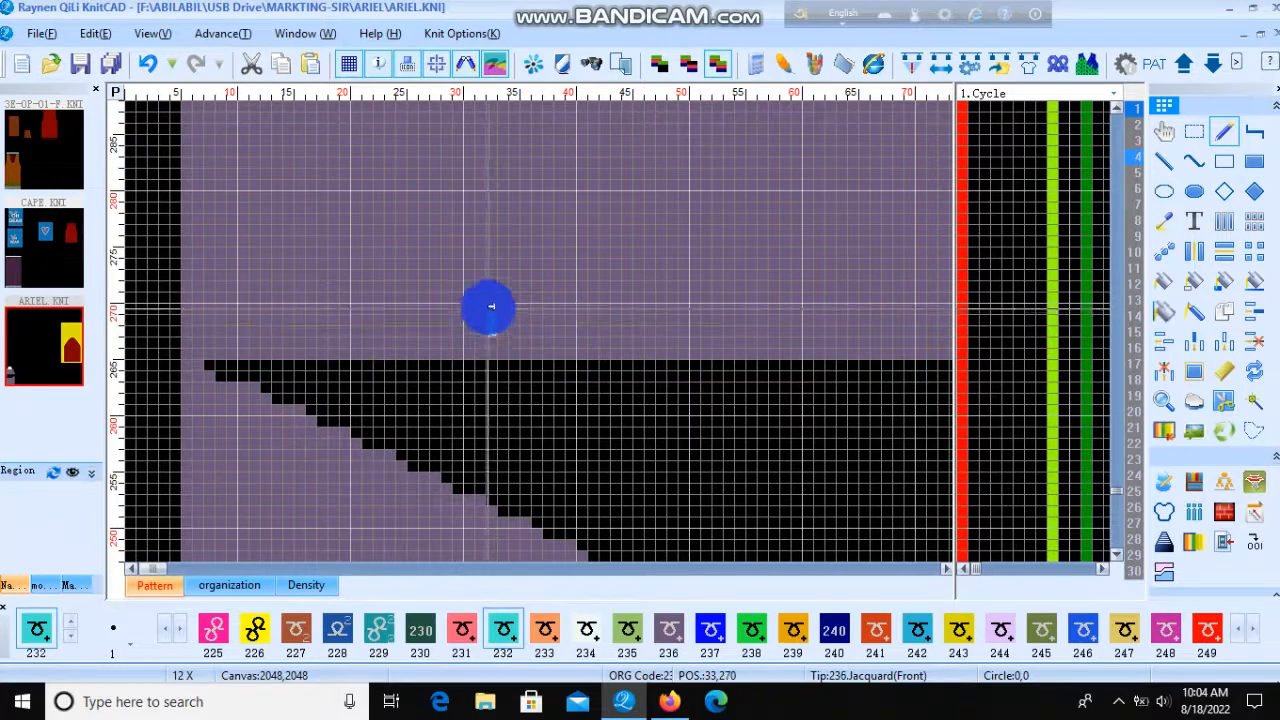
scroll(489, 334, up, 2)
drag(537, 325, 496, 261)
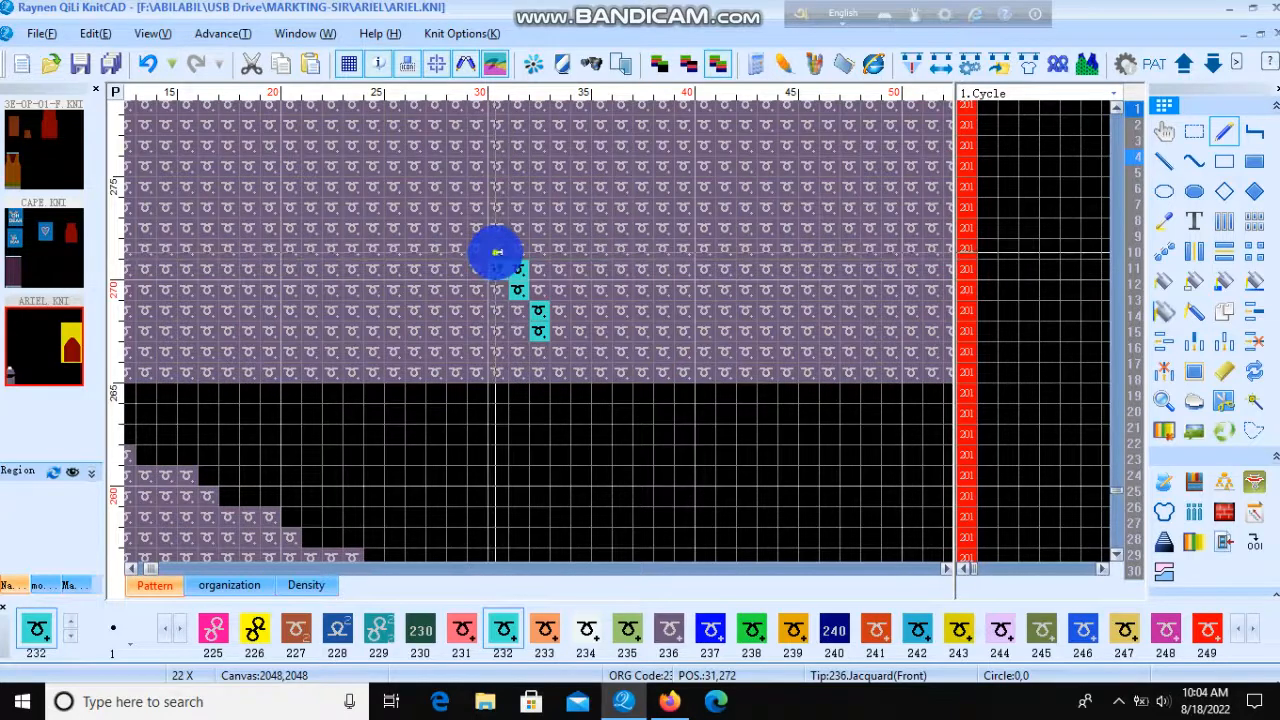
click(495, 257)
click(485, 243)
click(477, 243)
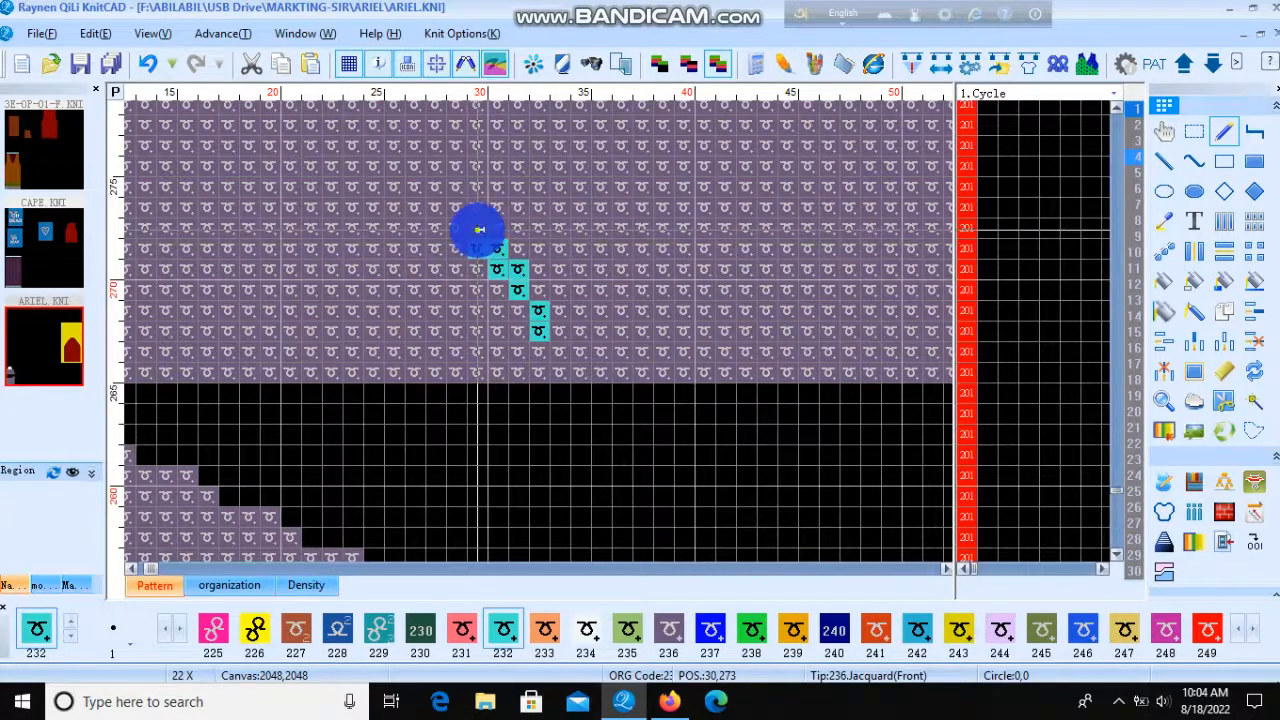
click(478, 231)
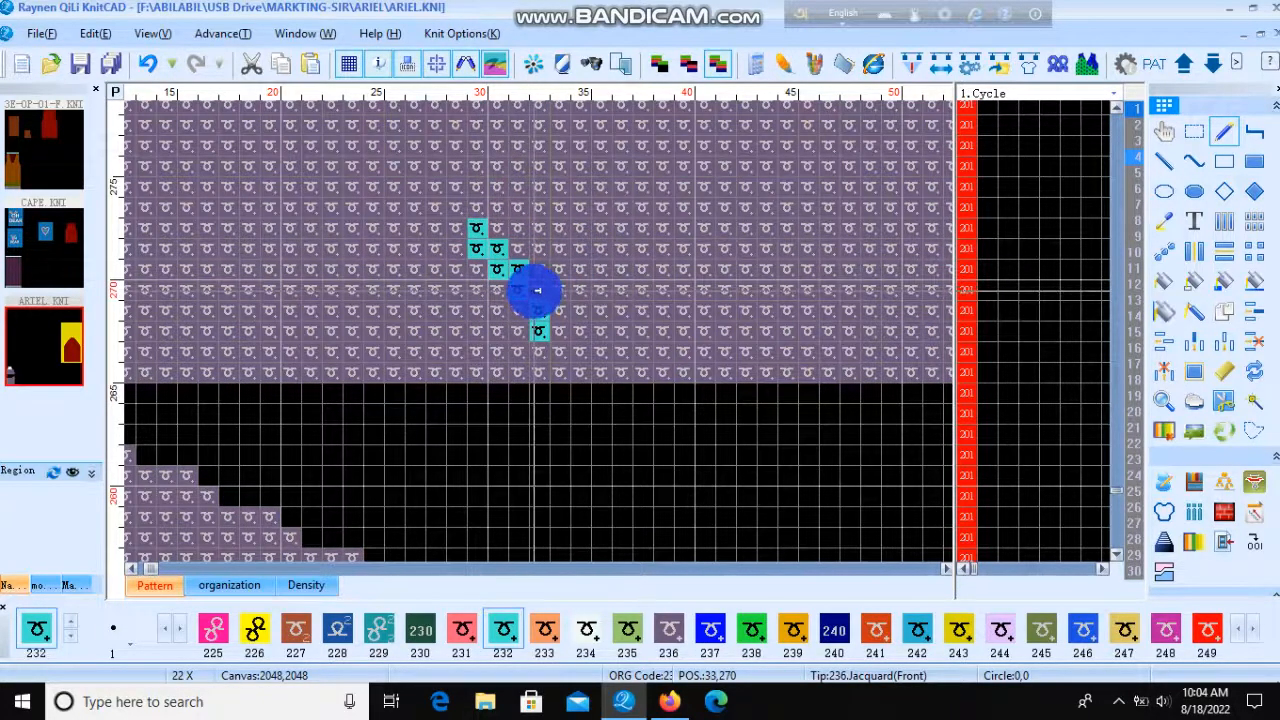
click(537, 291)
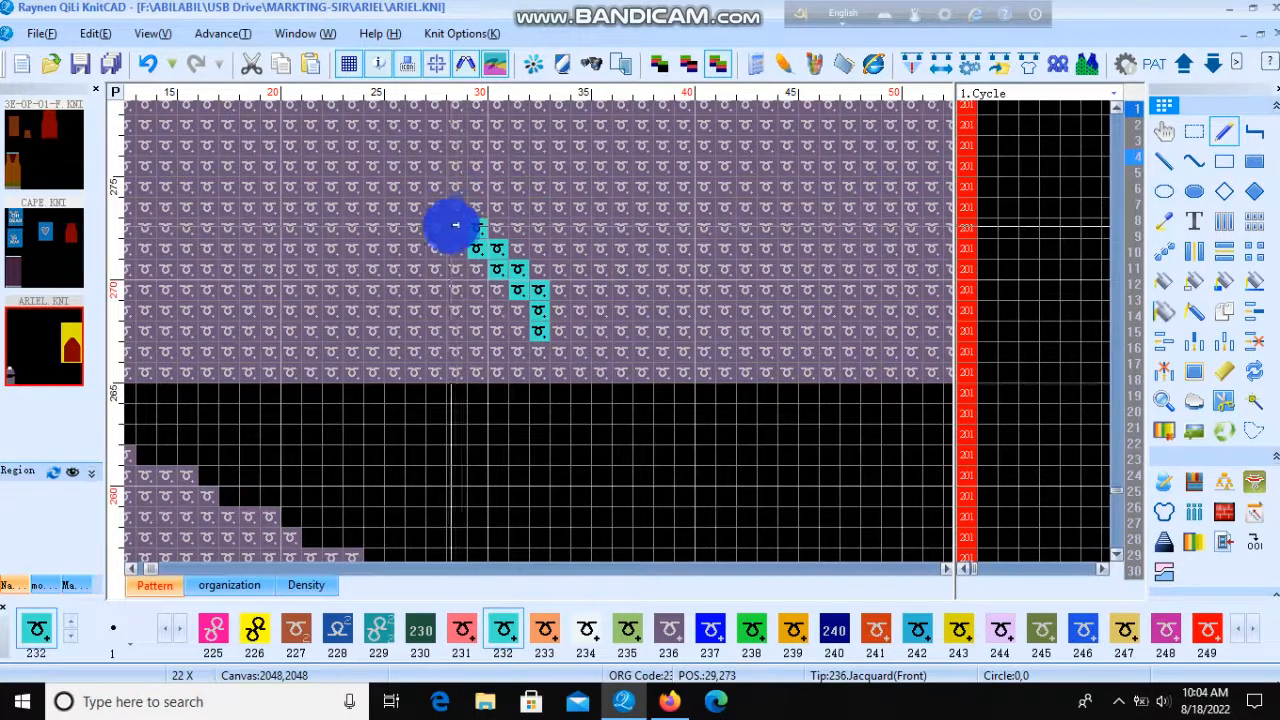
click(455, 204)
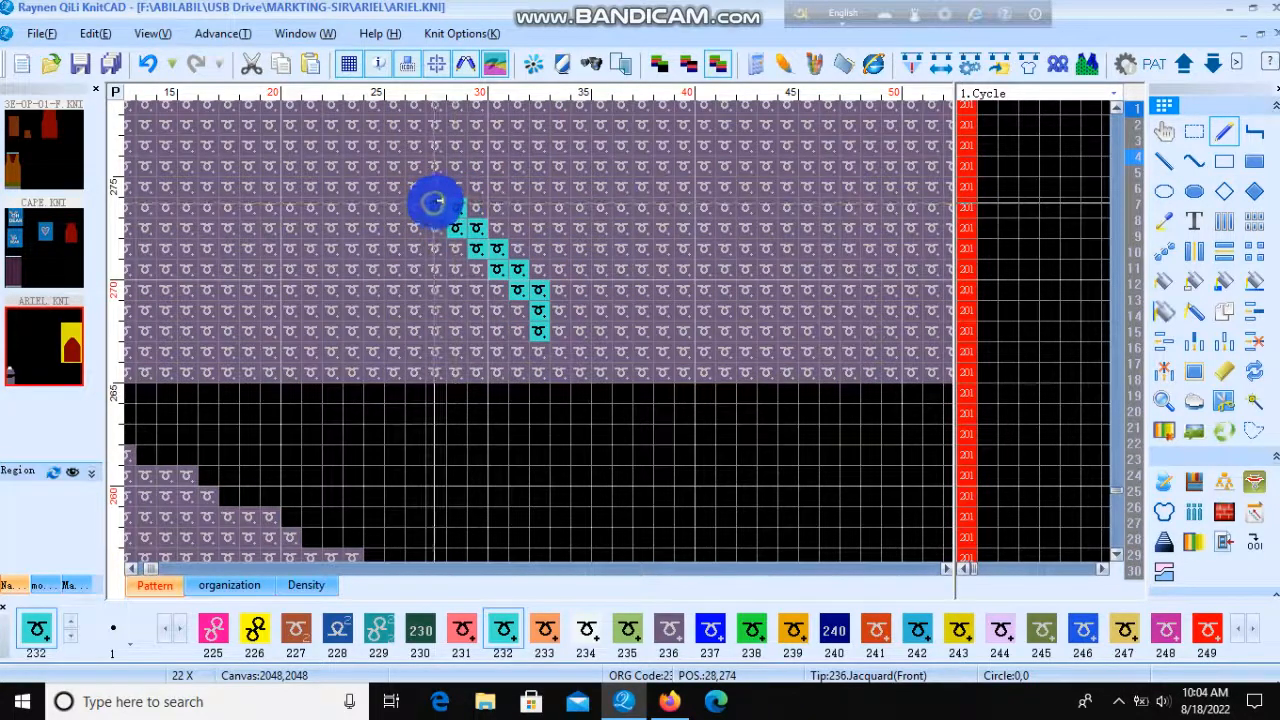
click(434, 205)
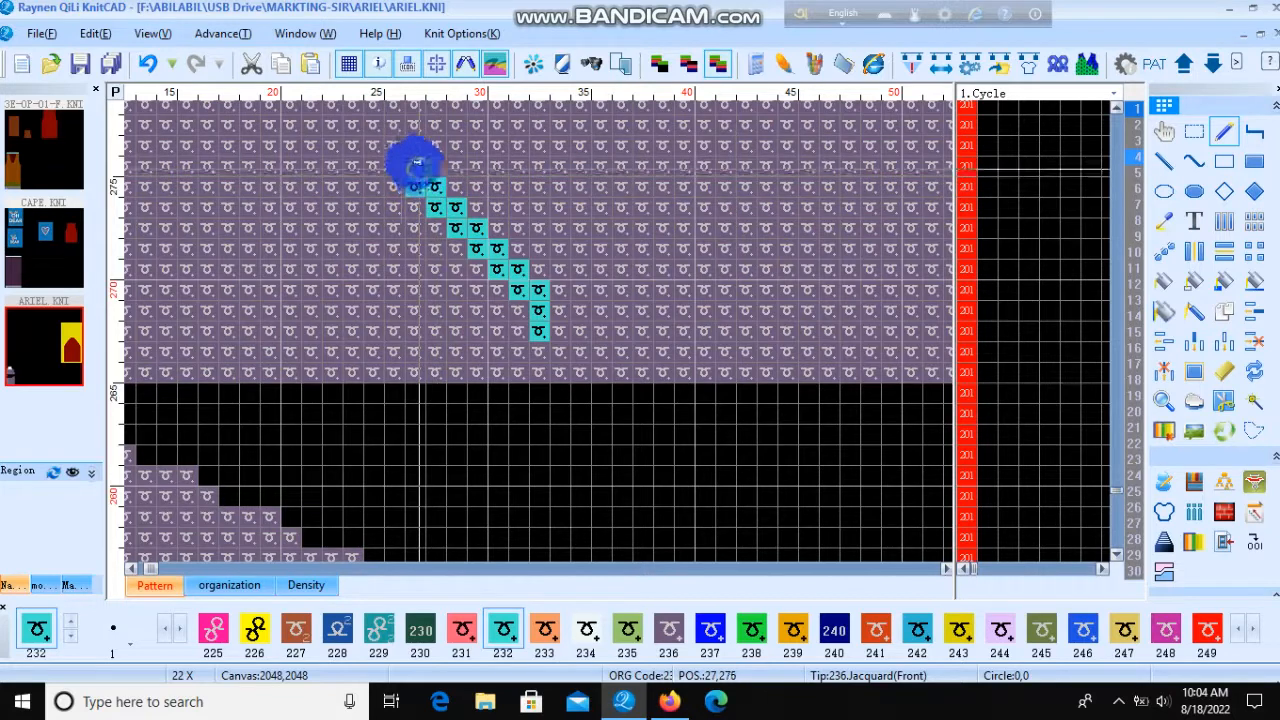
click(416, 163)
click(394, 162)
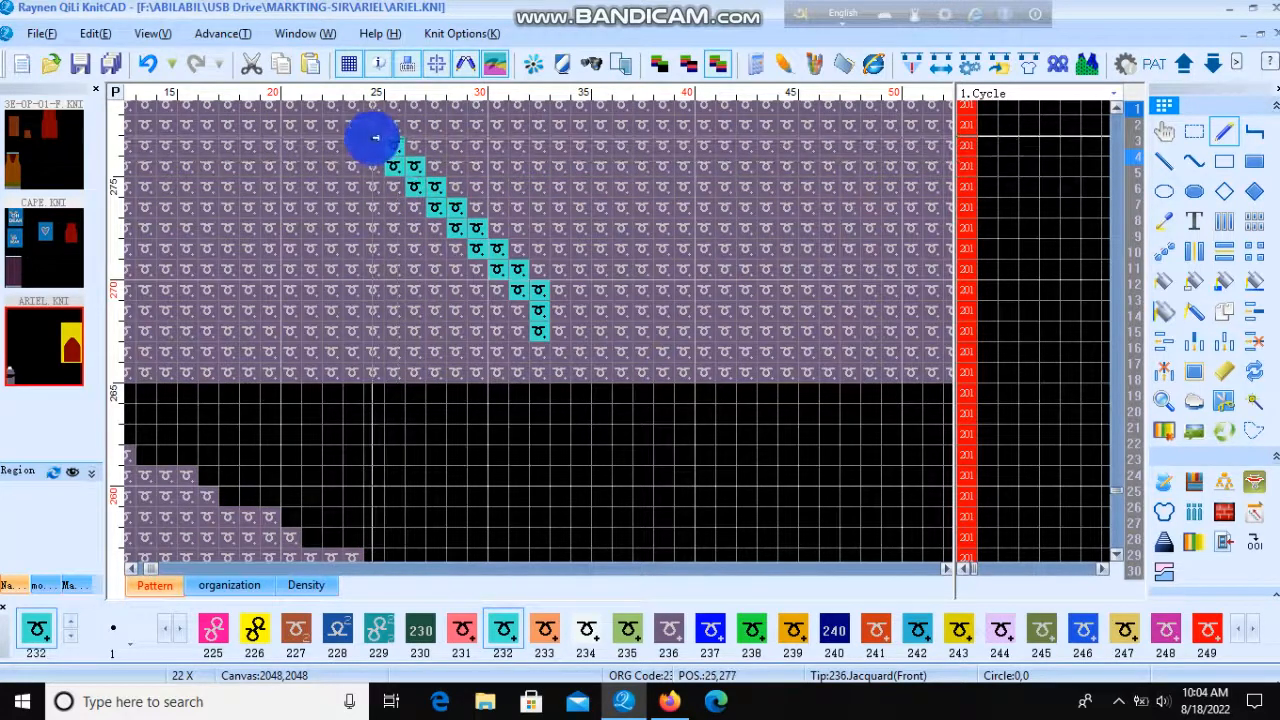
click(372, 141)
scroll(373, 118, down, 1)
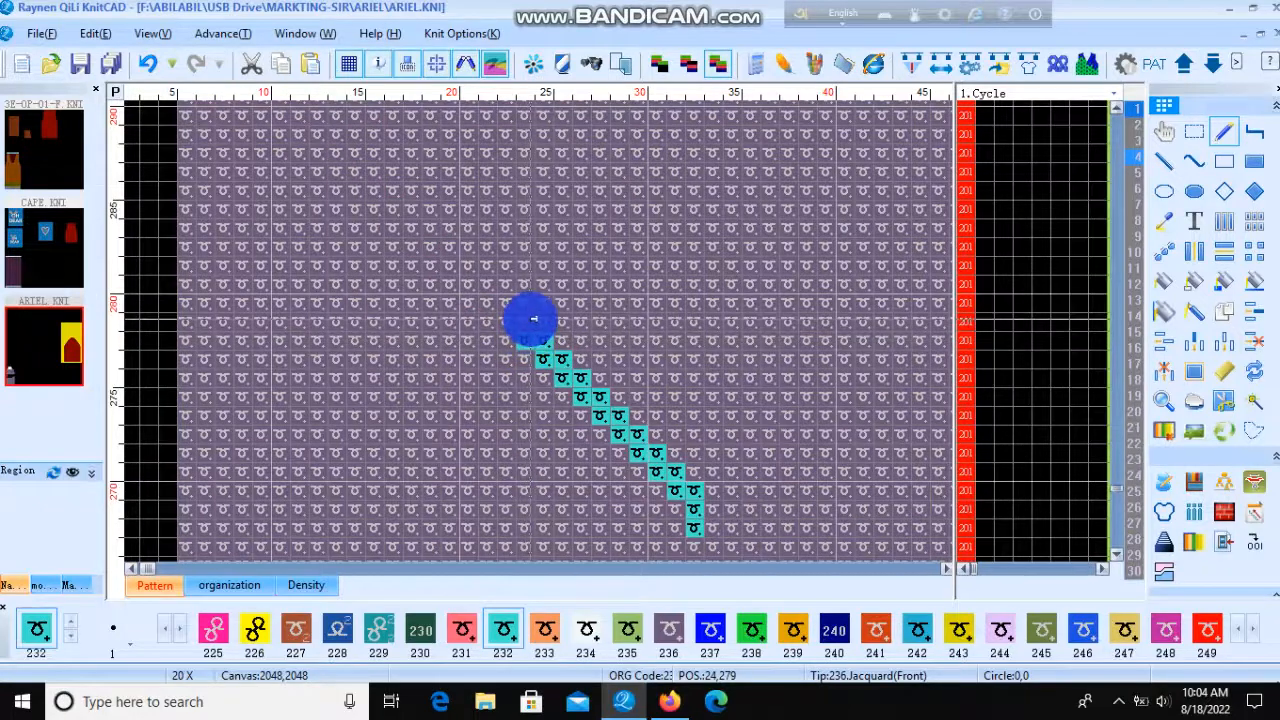
click(531, 319)
click(512, 319)
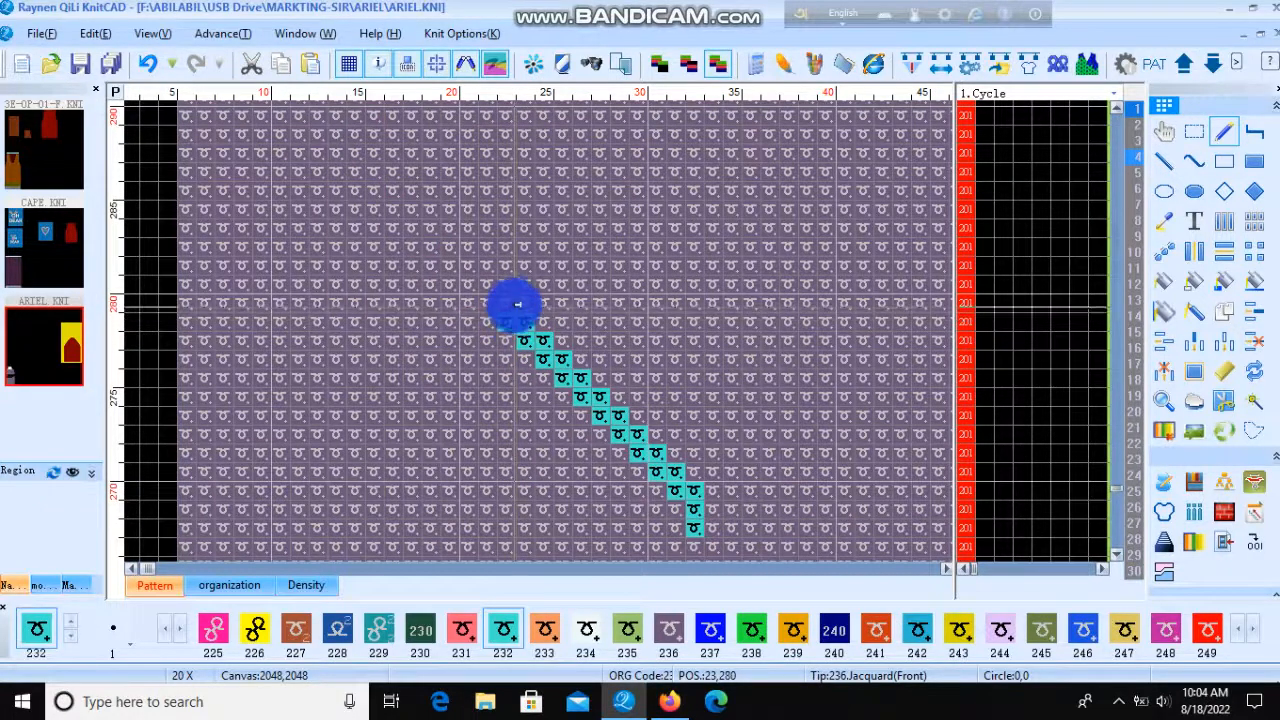
click(493, 300)
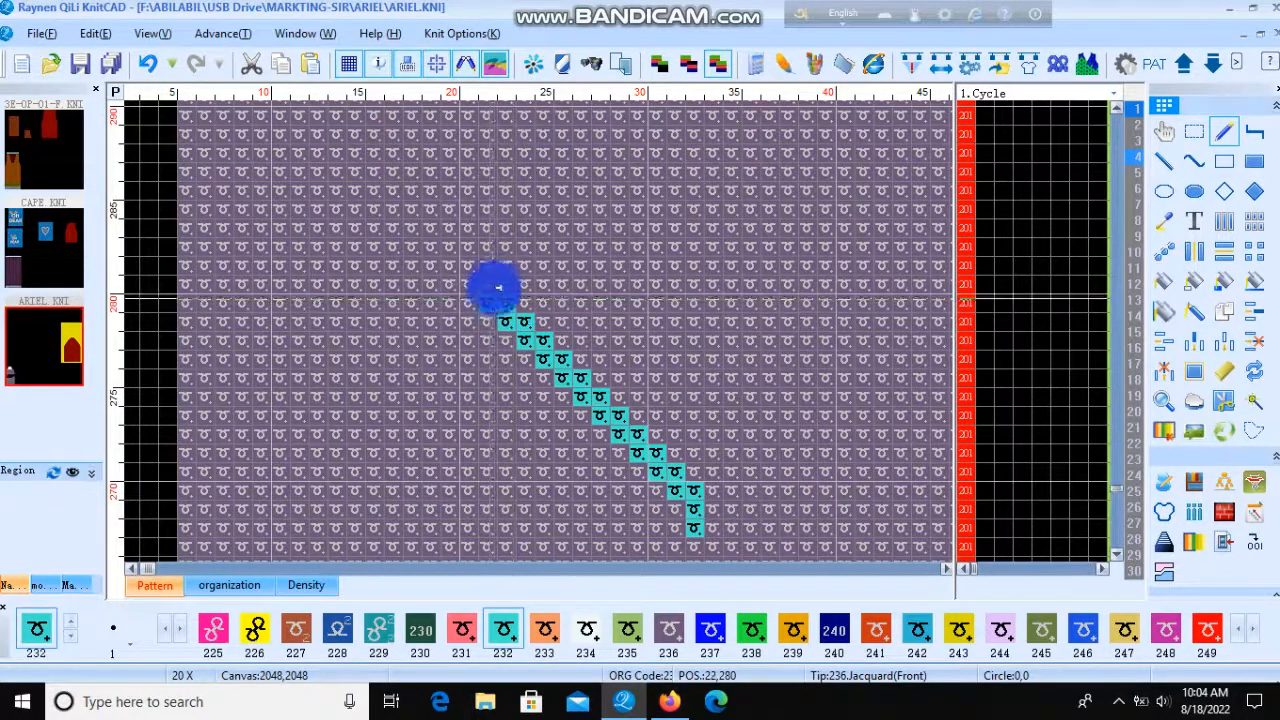
click(496, 281)
click(475, 277)
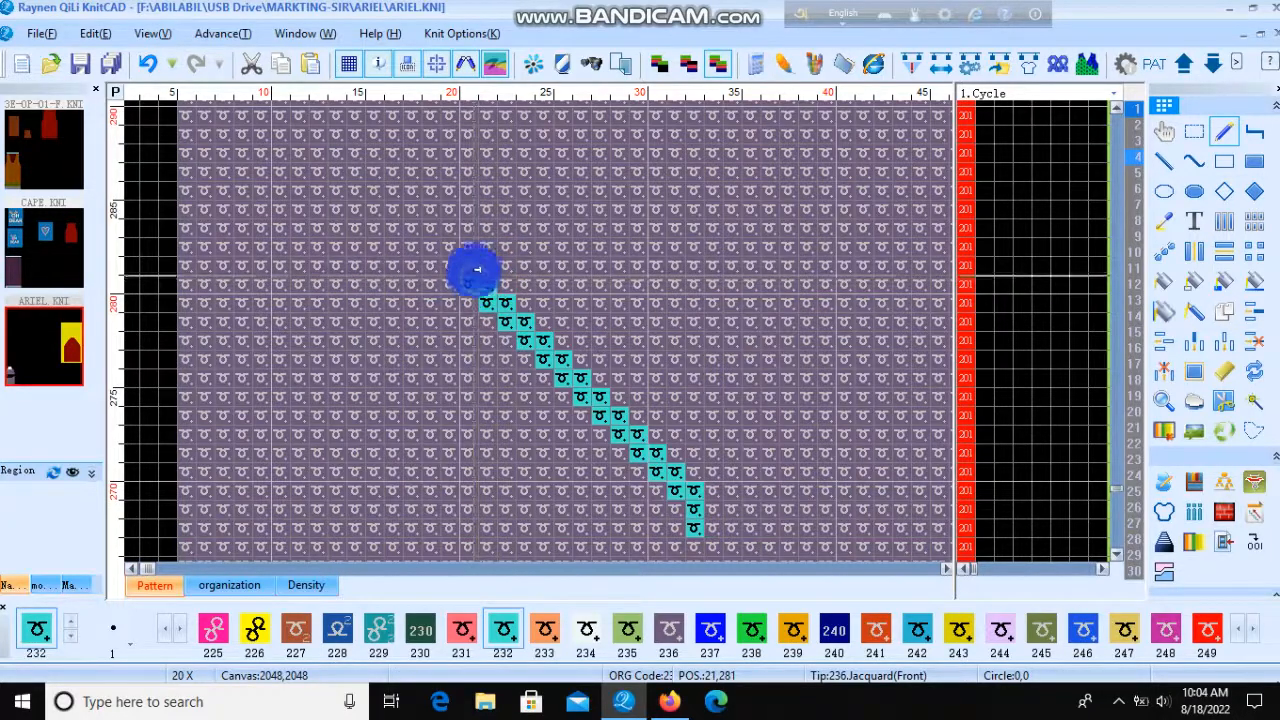
click(475, 261)
scroll(540, 300, down, 2)
scroll(371, 334, down, 4)
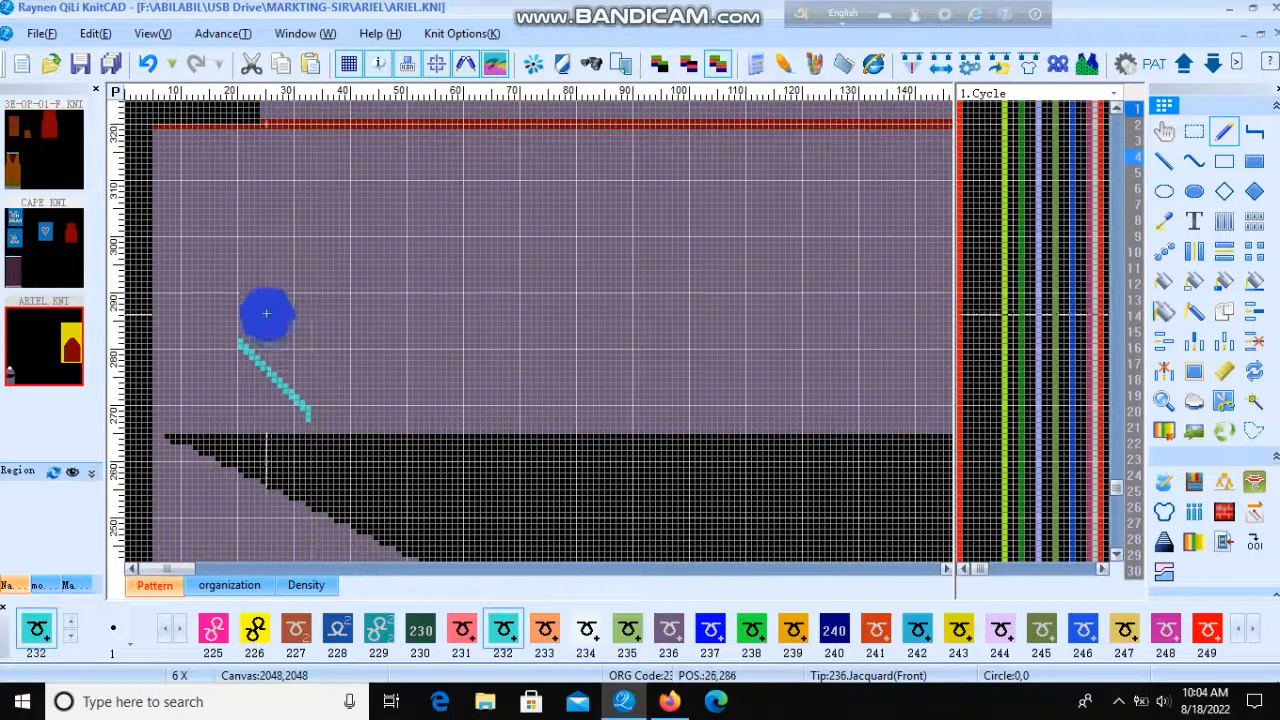
Circle the diagonal with a 13 by 15 stitch frame and place its left-to-right mirrored copy beside it to form a V
click(1196, 250)
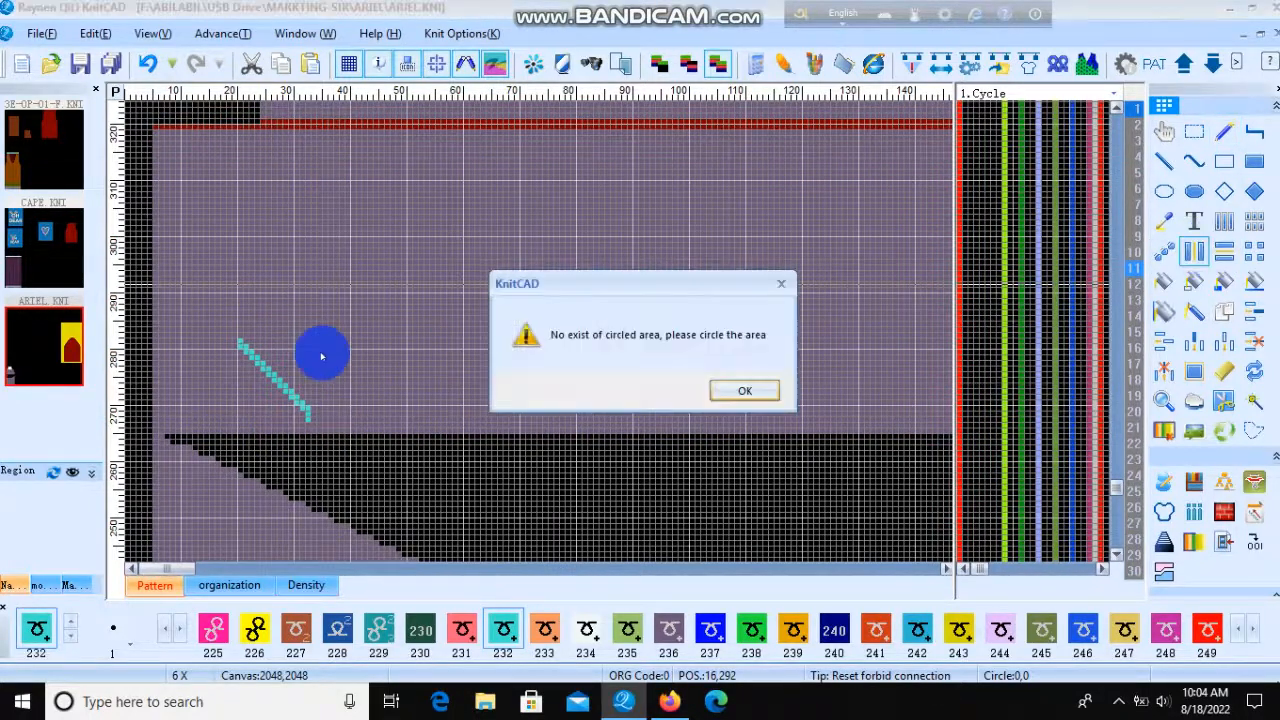
click(781, 285)
click(1244, 222)
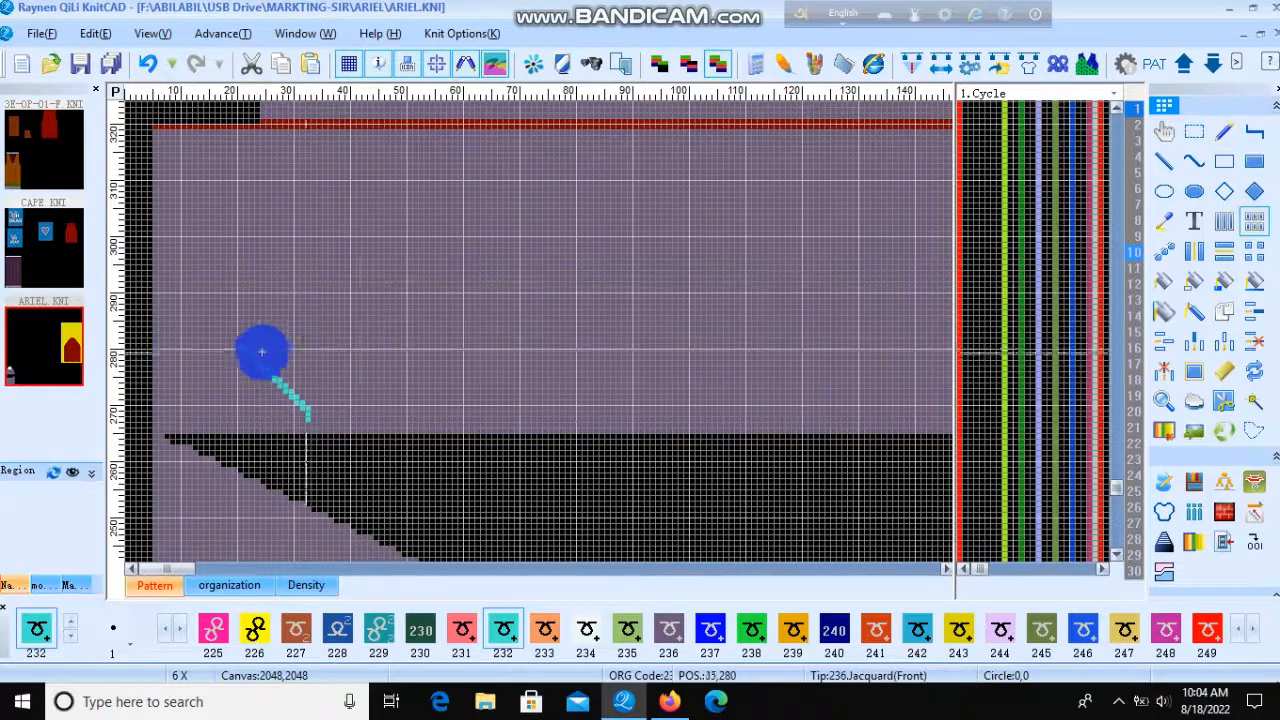
scroll(243, 346, up, 2)
drag(353, 316, 493, 477)
click(1160, 288)
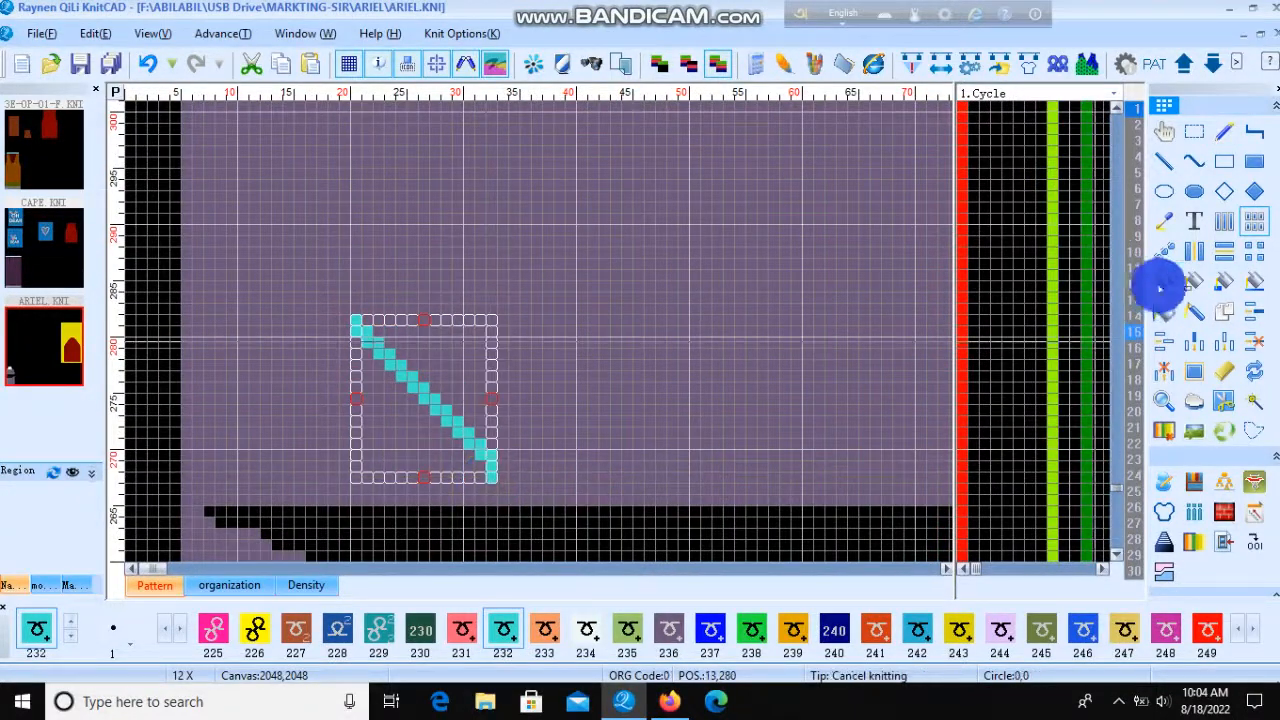
click(1198, 257)
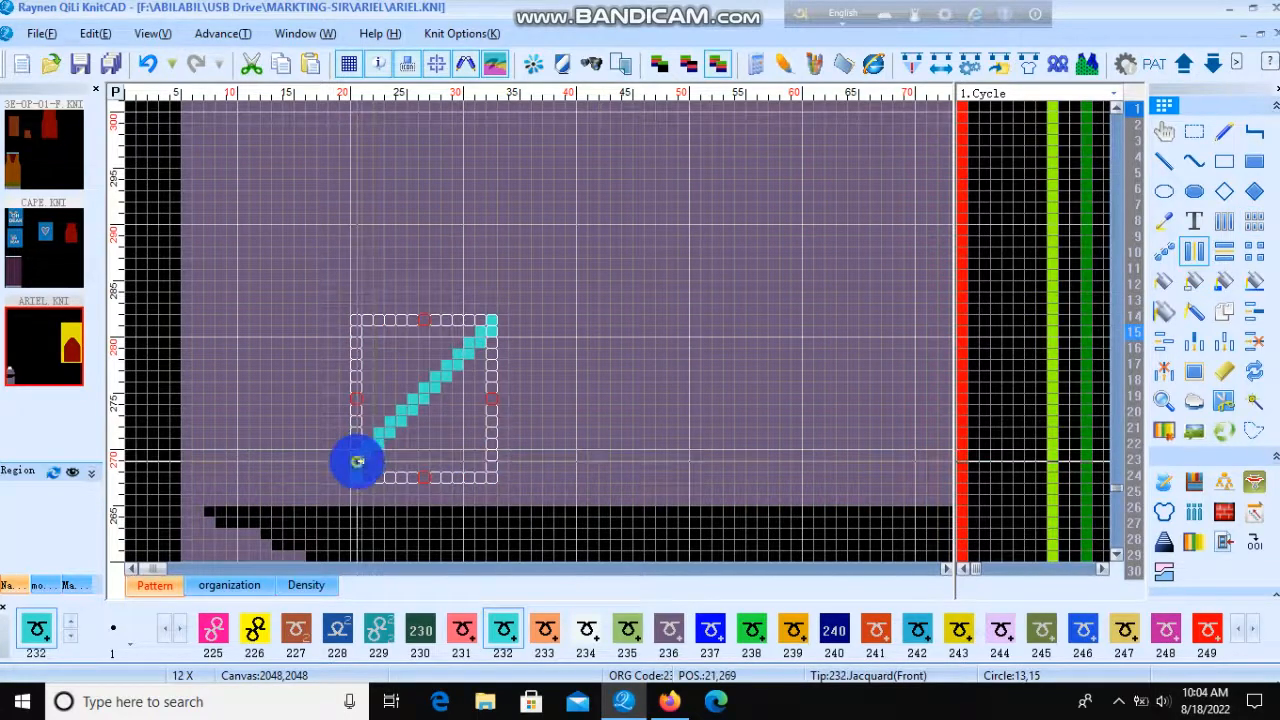
drag(357, 457, 506, 462)
Circle the V with a 28 by 15 stitch frame and place a vertically mirrored copy directly above it to form a diamond
click(1254, 222)
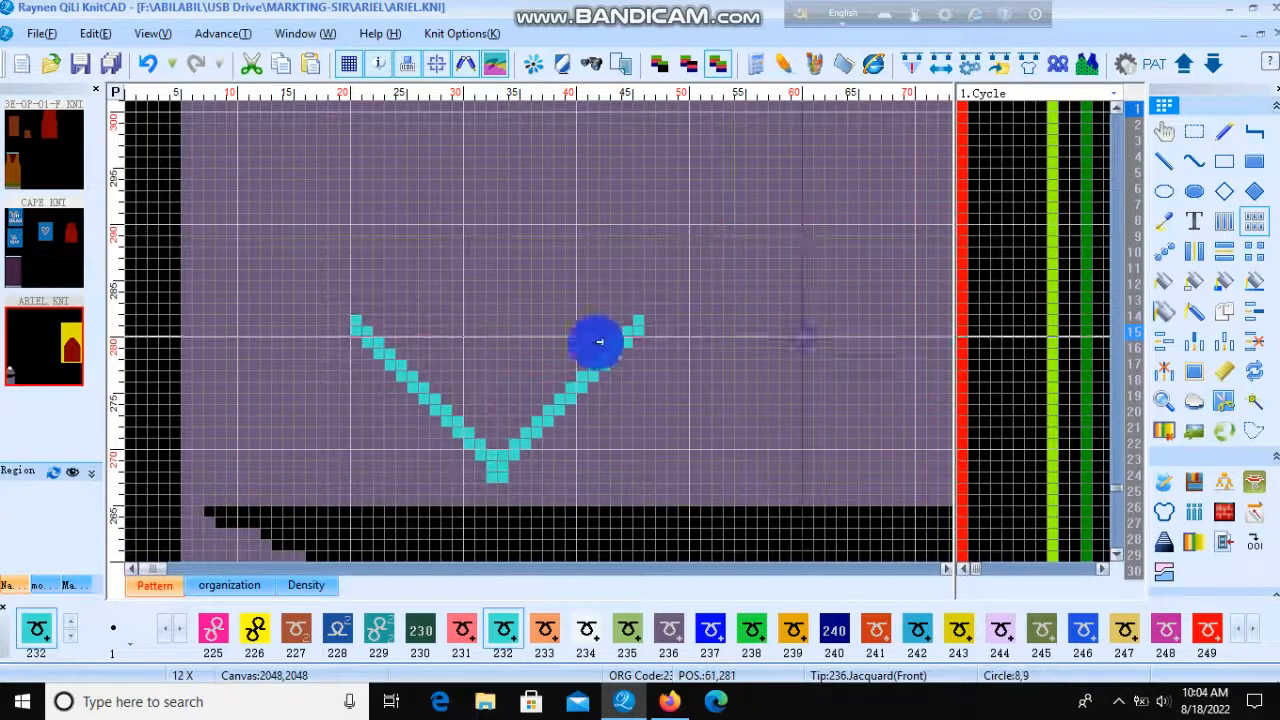
drag(354, 317, 662, 474)
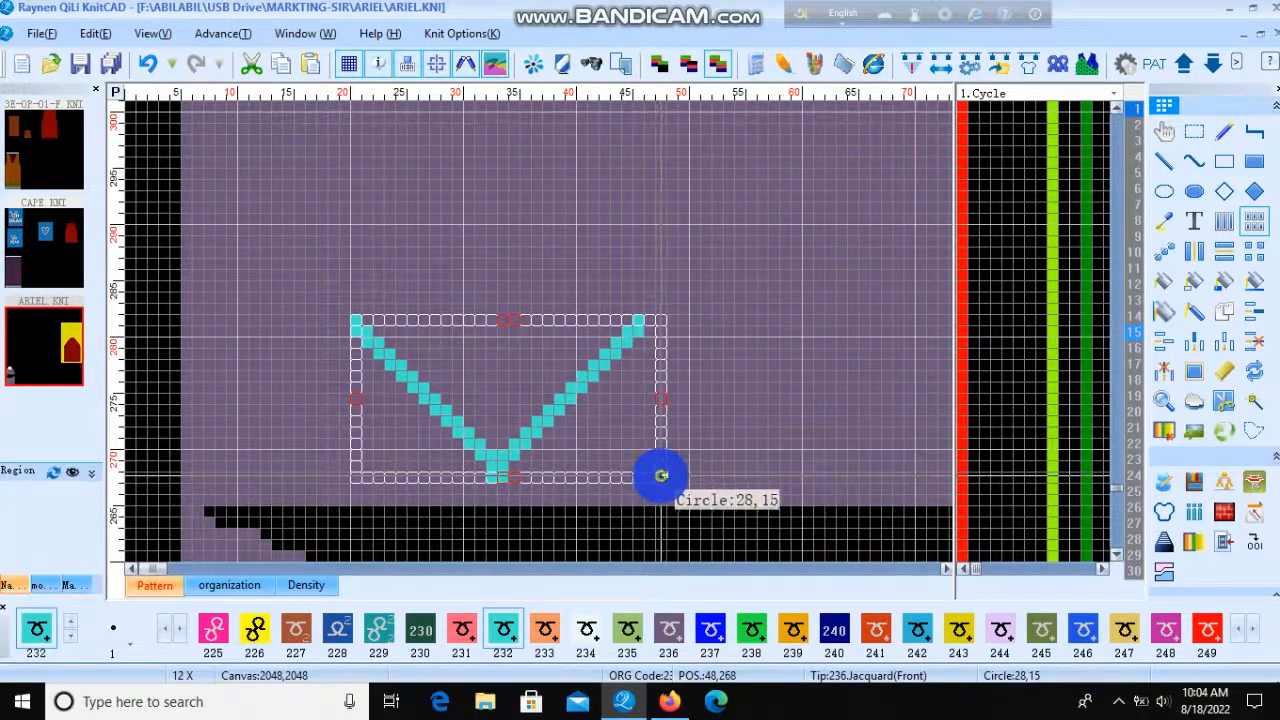
click(1227, 248)
drag(558, 372, 640, 303)
right_click(752, 223)
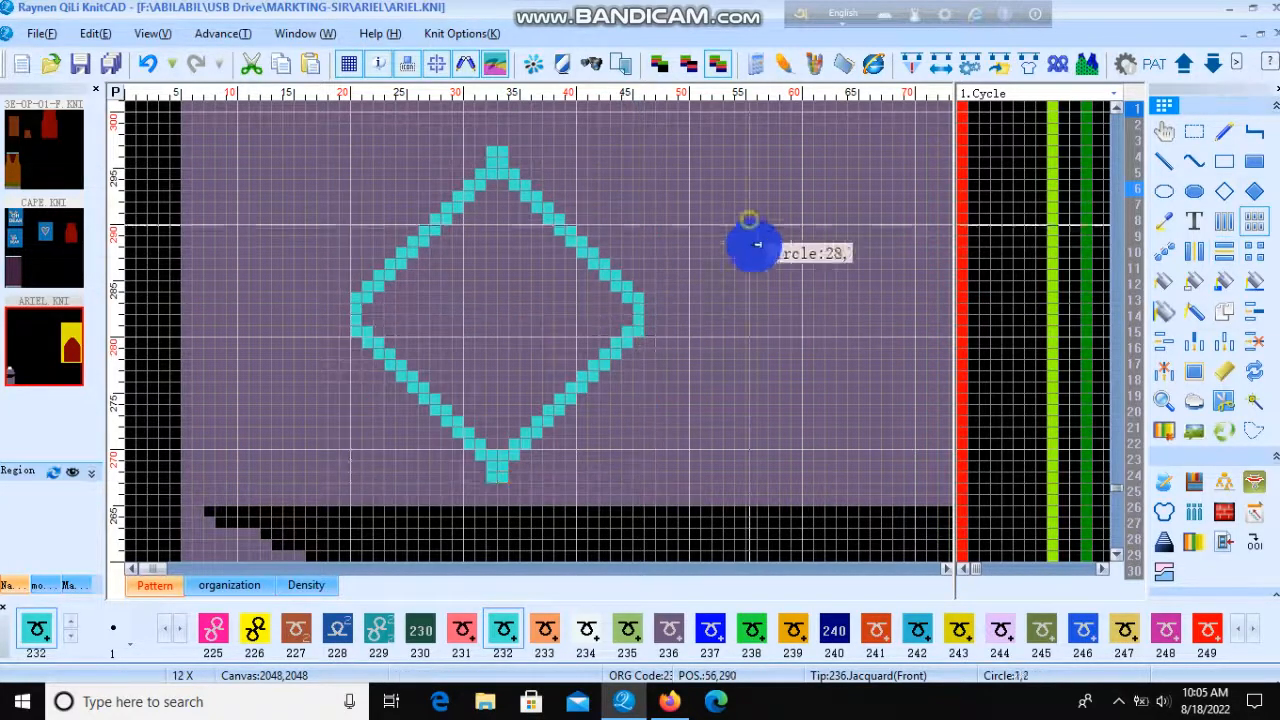
scroll(680, 296, down, 1)
scroll(563, 328, down, 2)
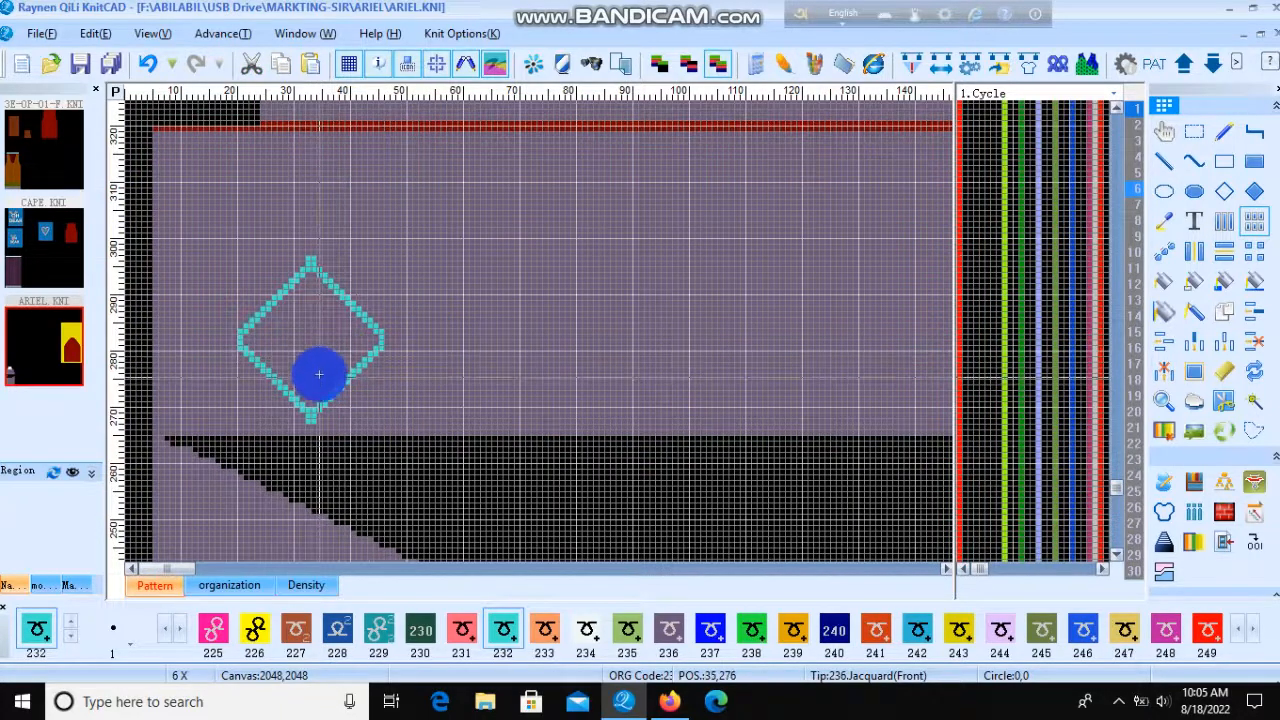
Draw a stepped white chevron in colour 234 inside the diamond, from its peak at column 33, row 287 to row 283 at columns 30 and 36
scroll(308, 364, up, 3)
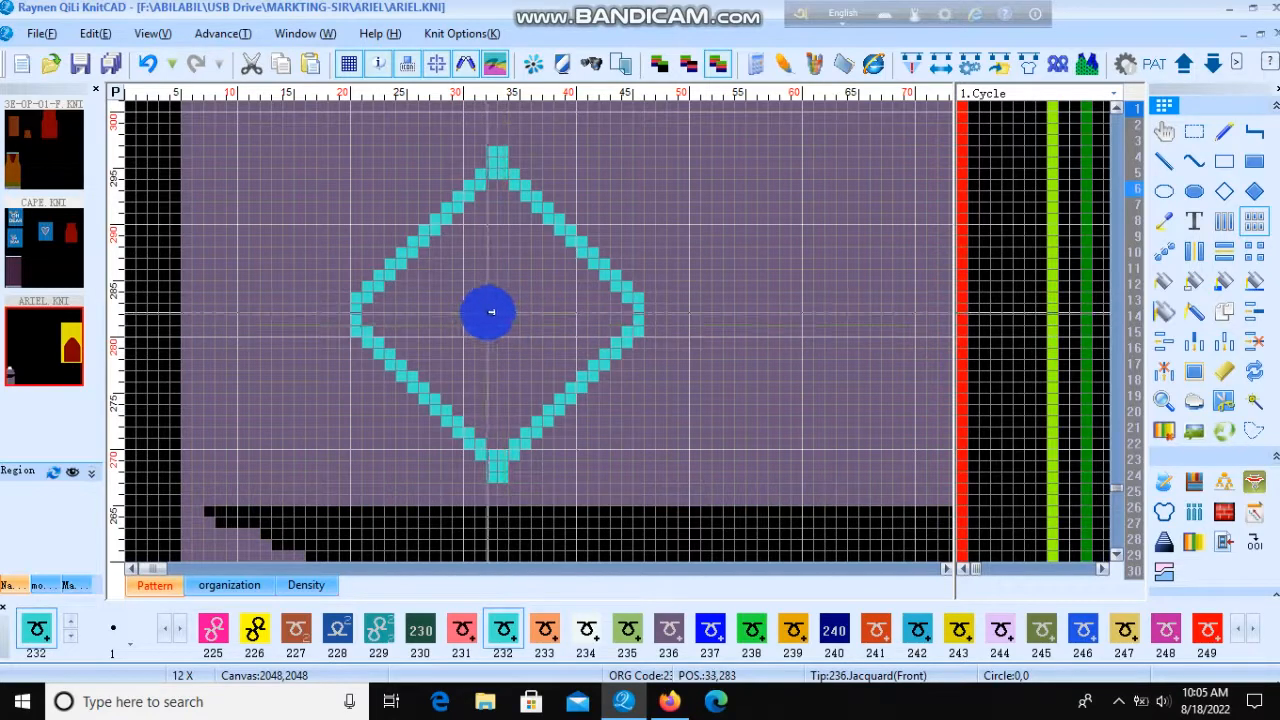
click(588, 628)
click(486, 320)
scroll(486, 320, up, 2)
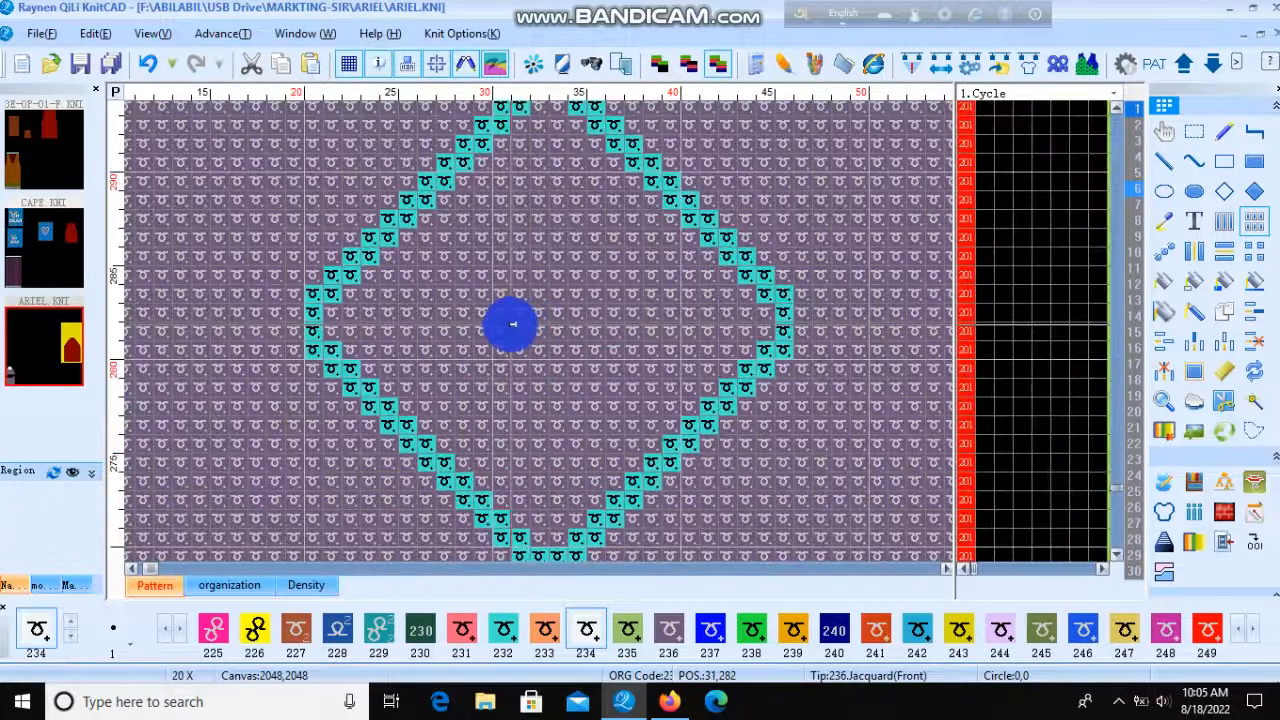
drag(515, 321, 562, 323)
click(1254, 197)
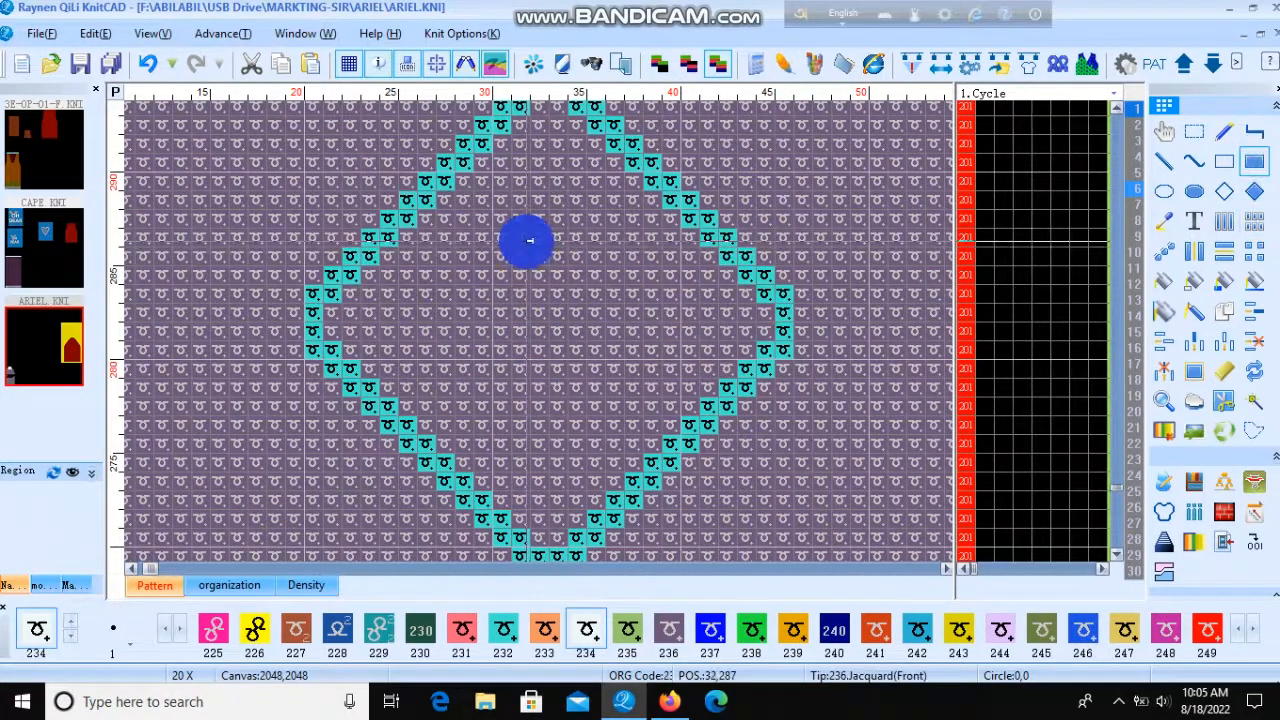
drag(541, 232, 542, 252)
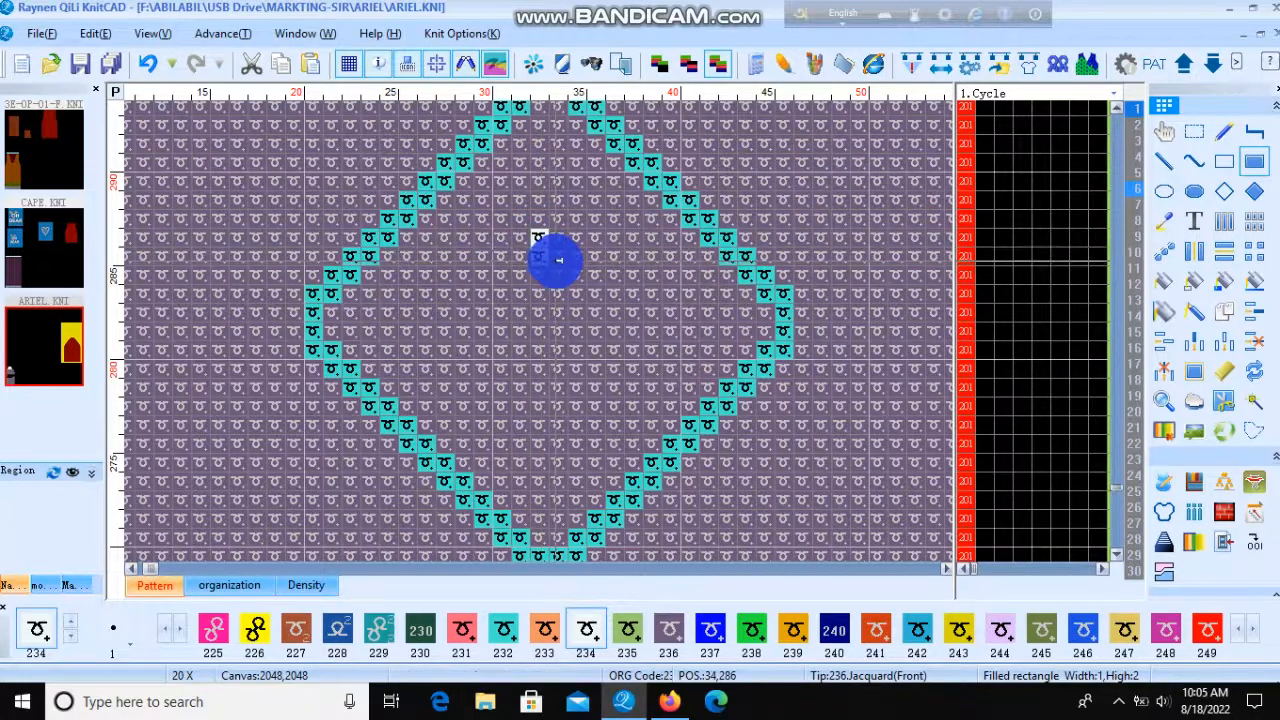
click(558, 258)
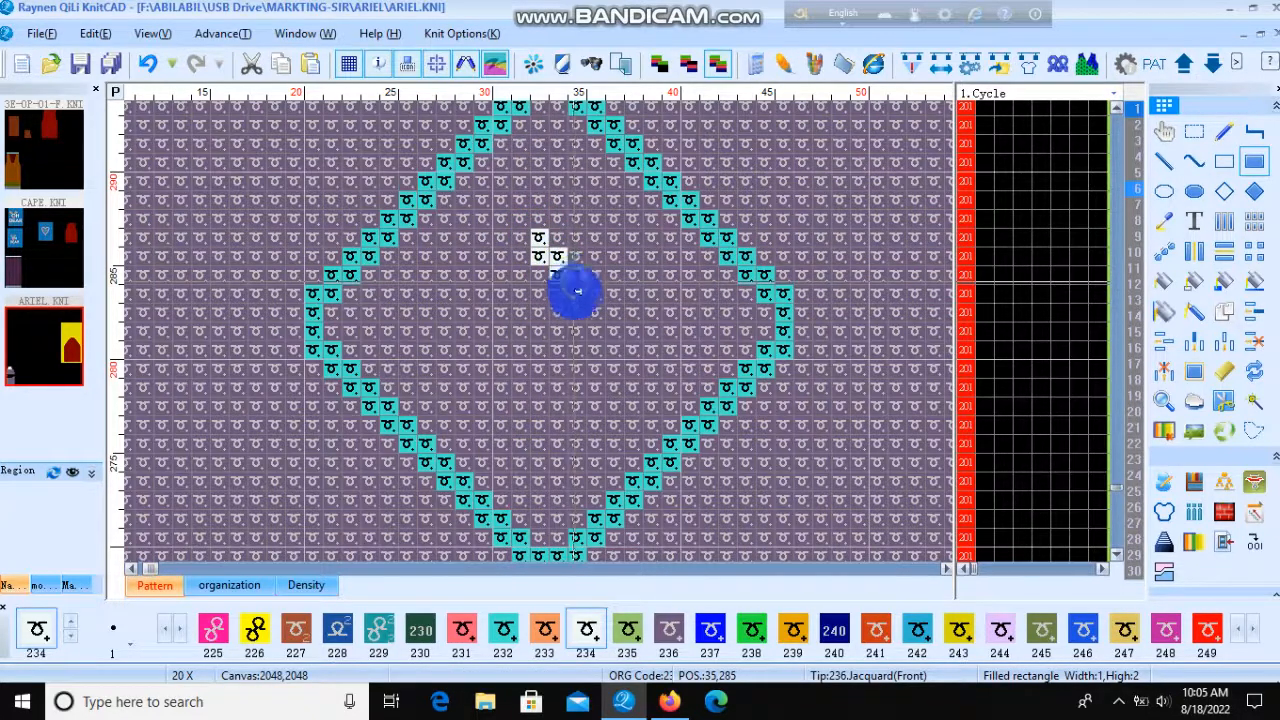
drag(576, 283, 577, 299)
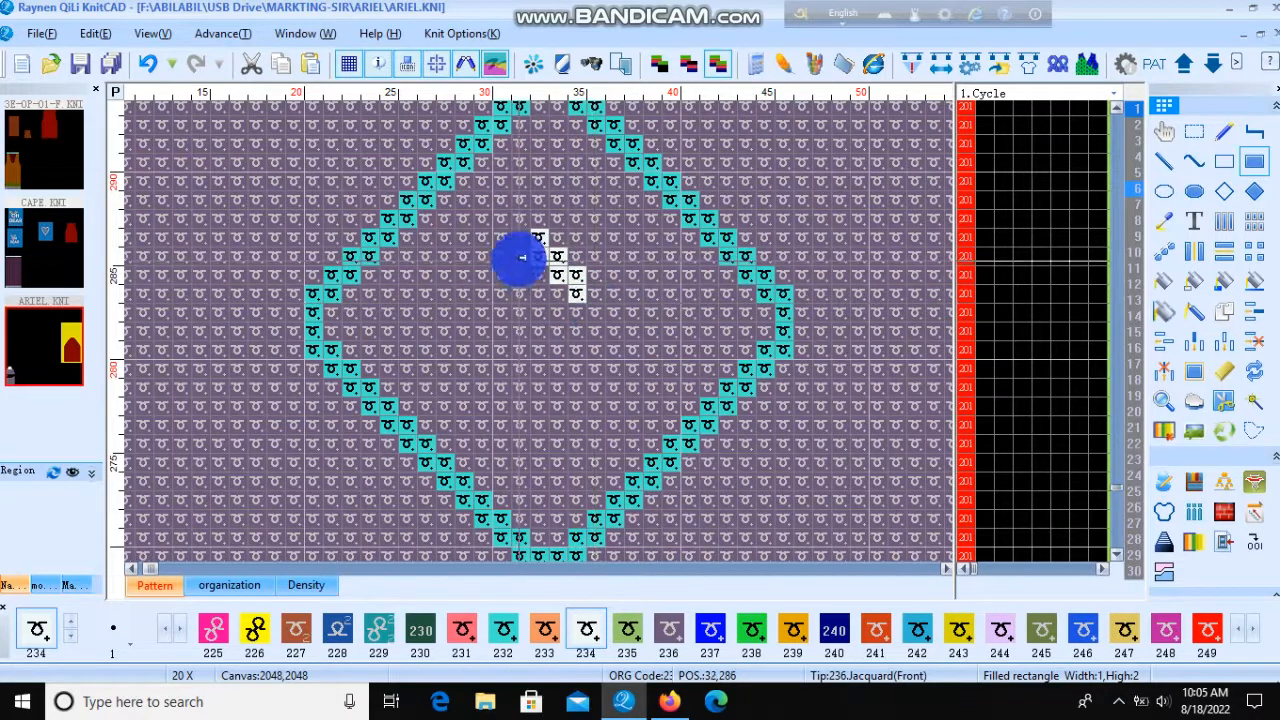
drag(520, 258, 520, 266)
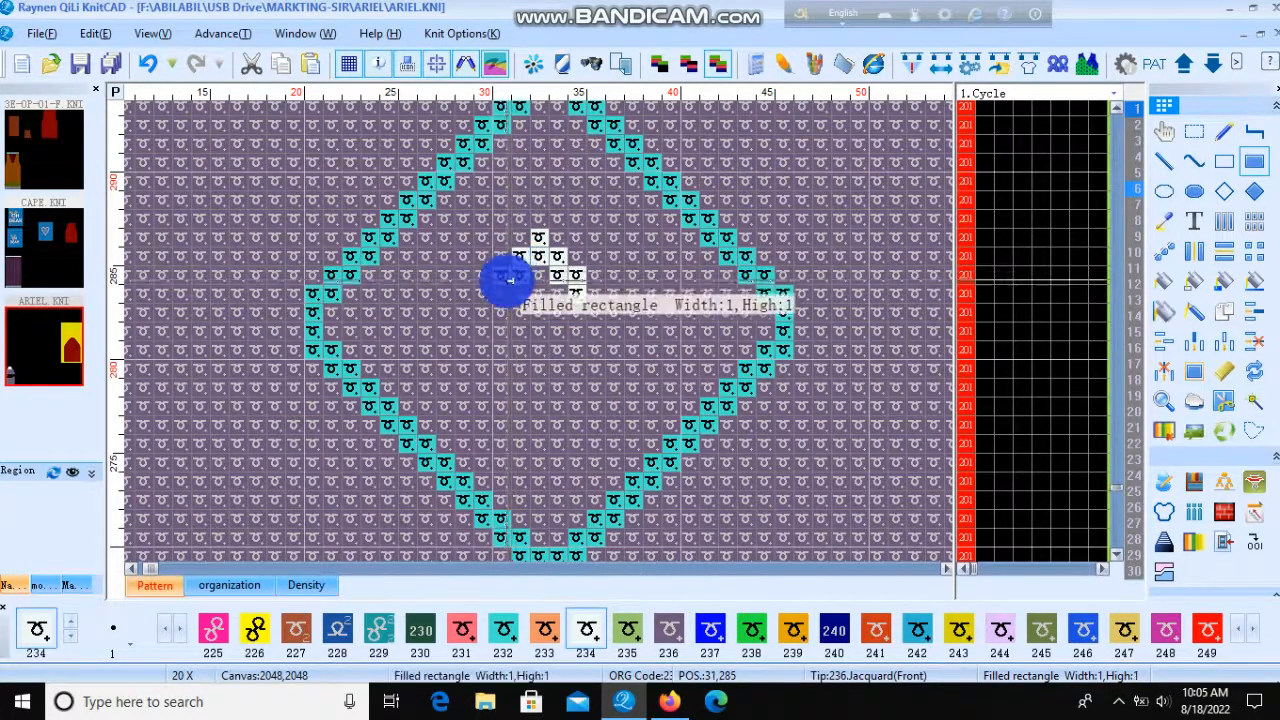
click(505, 287)
drag(484, 297, 482, 312)
drag(591, 295, 592, 310)
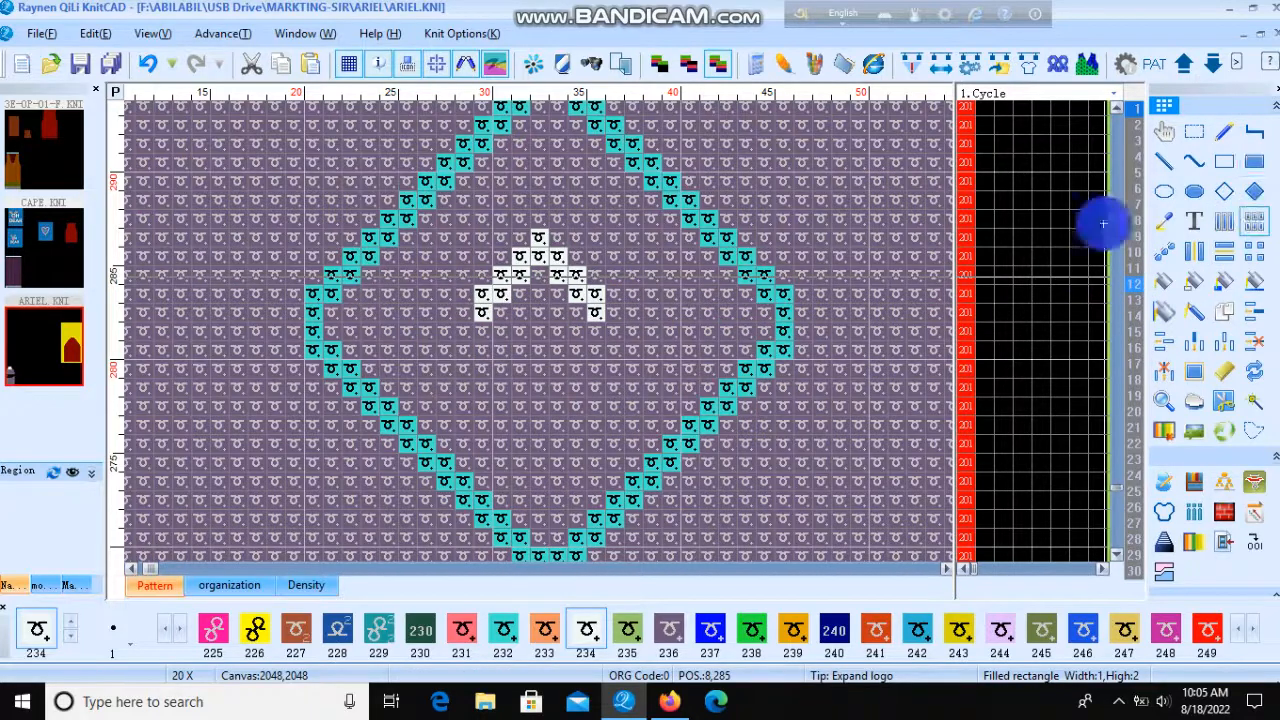
Circle the white chevron with a 10 by 5 stitch frame and place a vertically mirrored copy below it to close a small diamond
drag(439, 315, 617, 243)
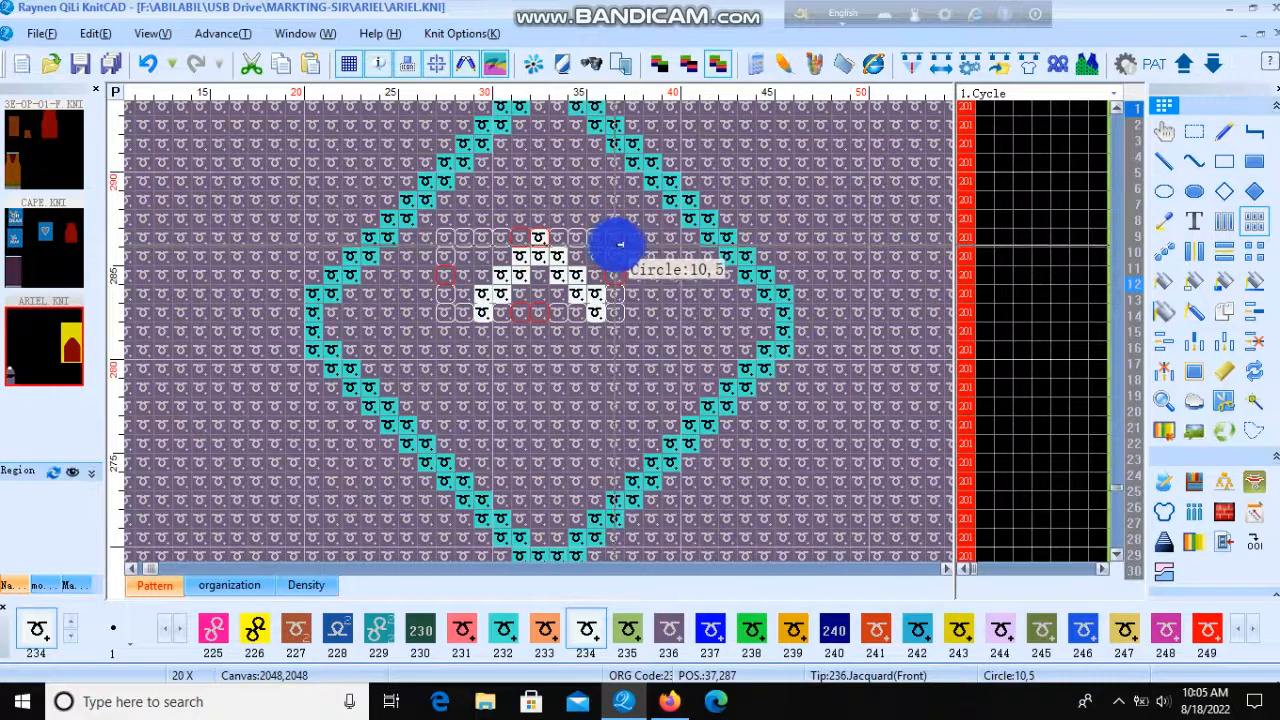
click(1224, 250)
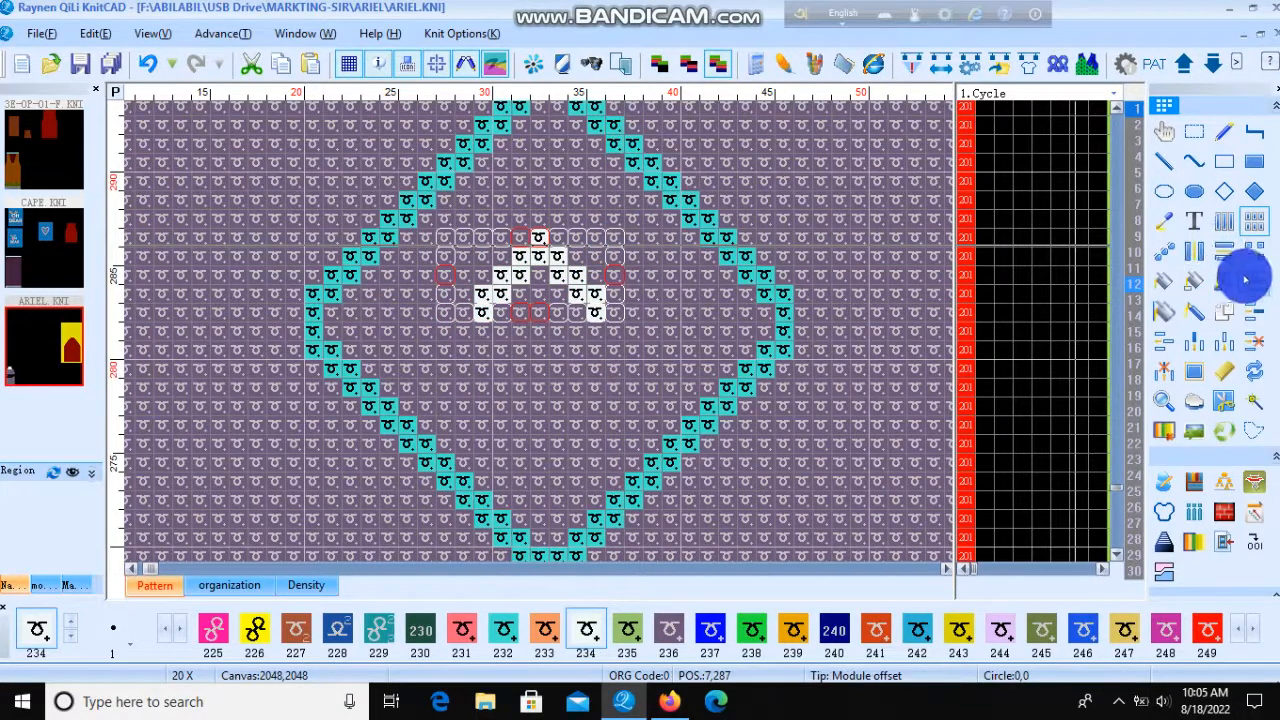
drag(529, 271, 534, 363)
Circle the whole diamond motif with a 35 by 30 stitch frame and flat-copy it across the panel, 204 stitches wide and 30 rows high
scroll(537, 329, down, 3)
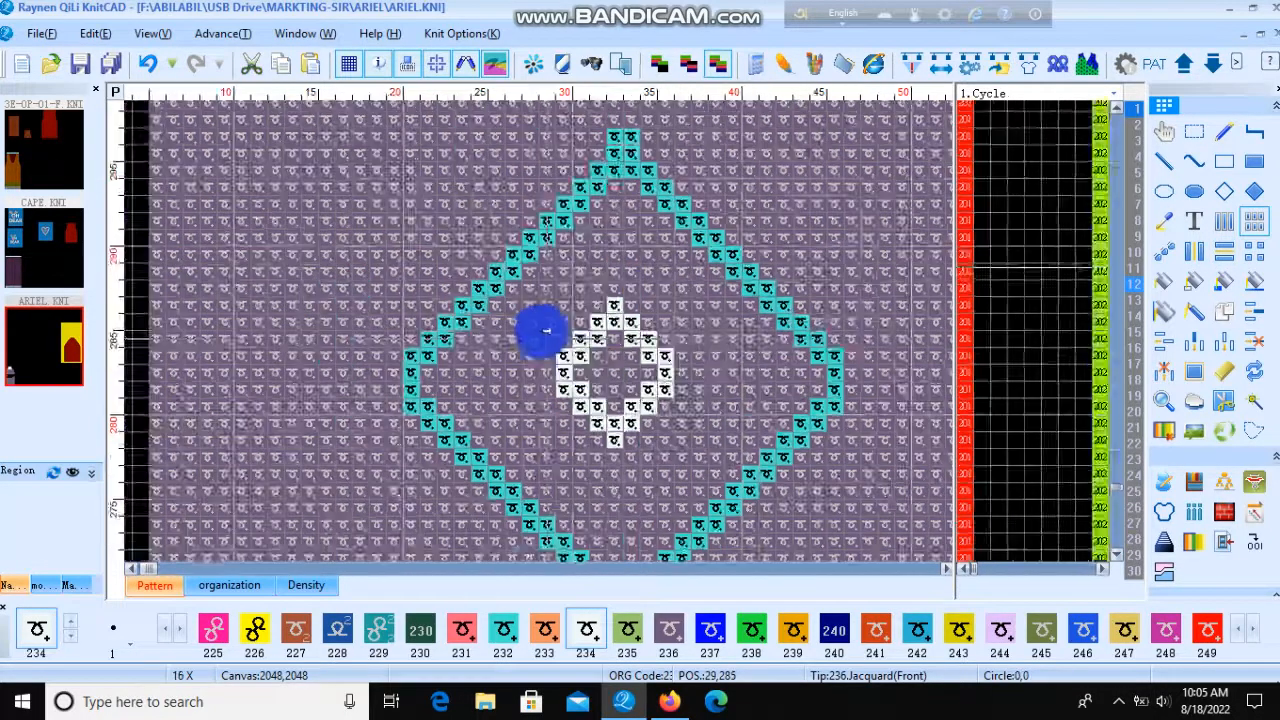
scroll(431, 289, down, 1)
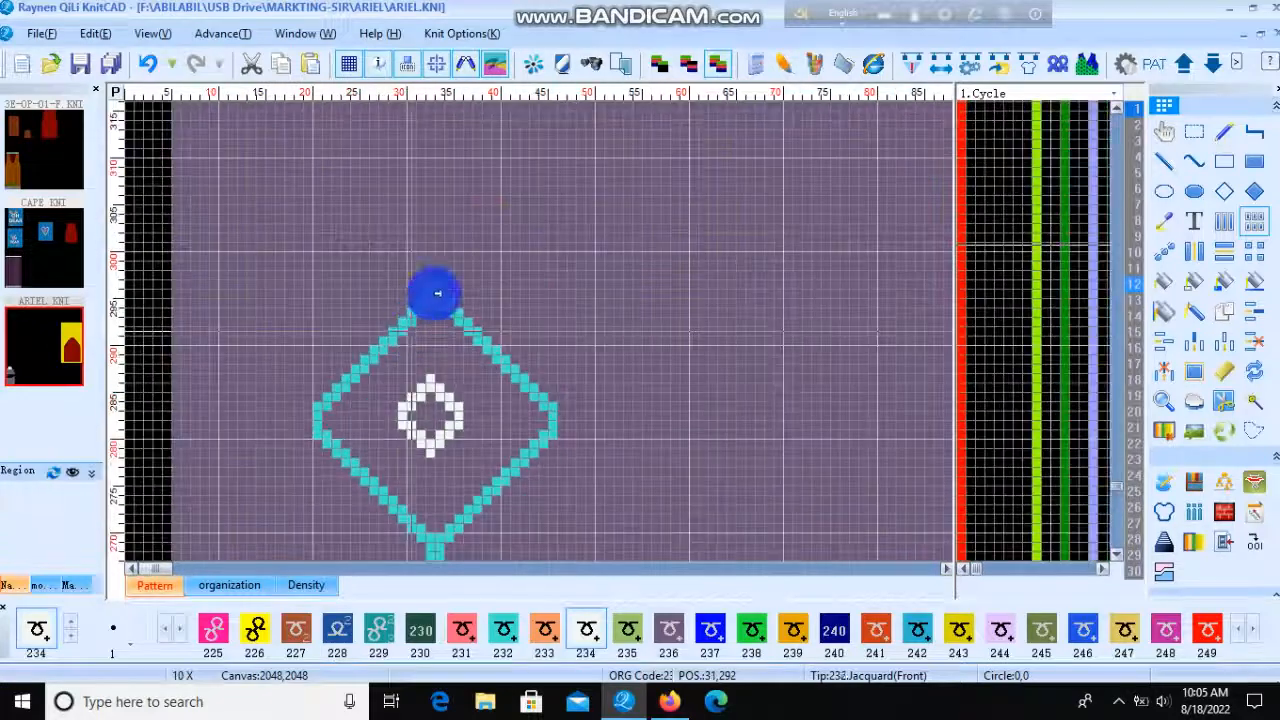
scroll(384, 325, down, 1)
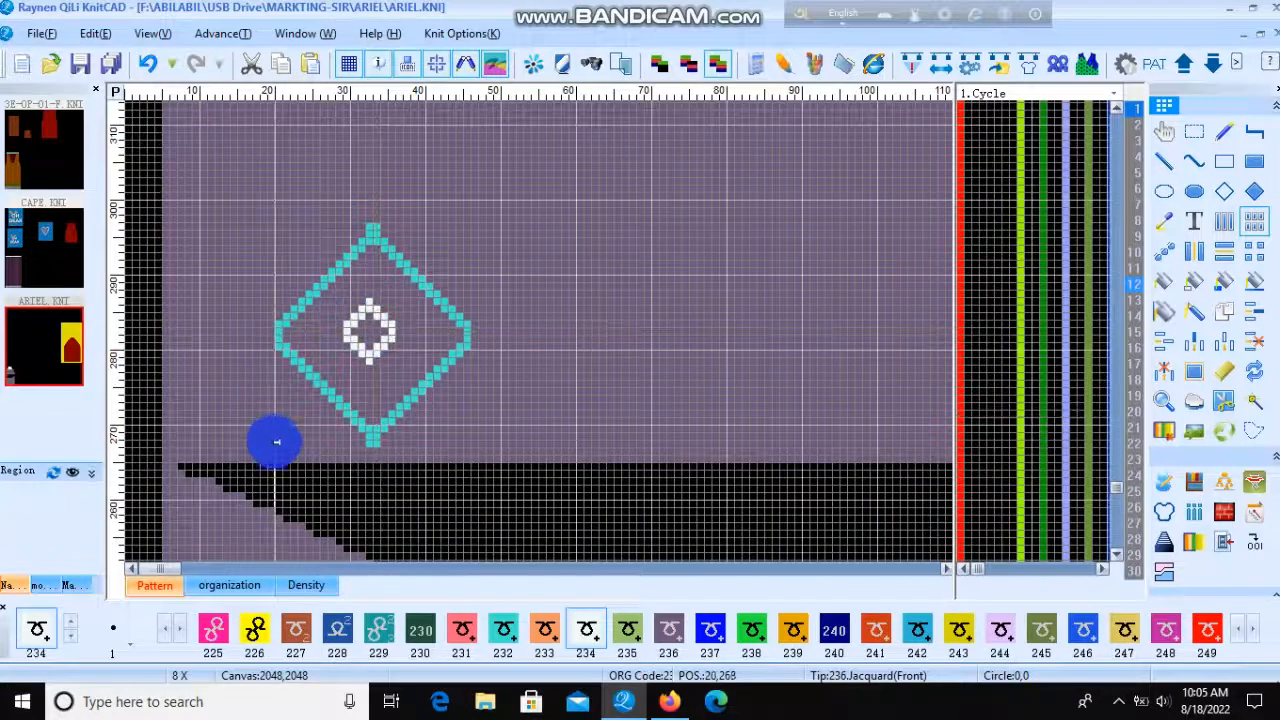
drag(253, 445, 513, 228)
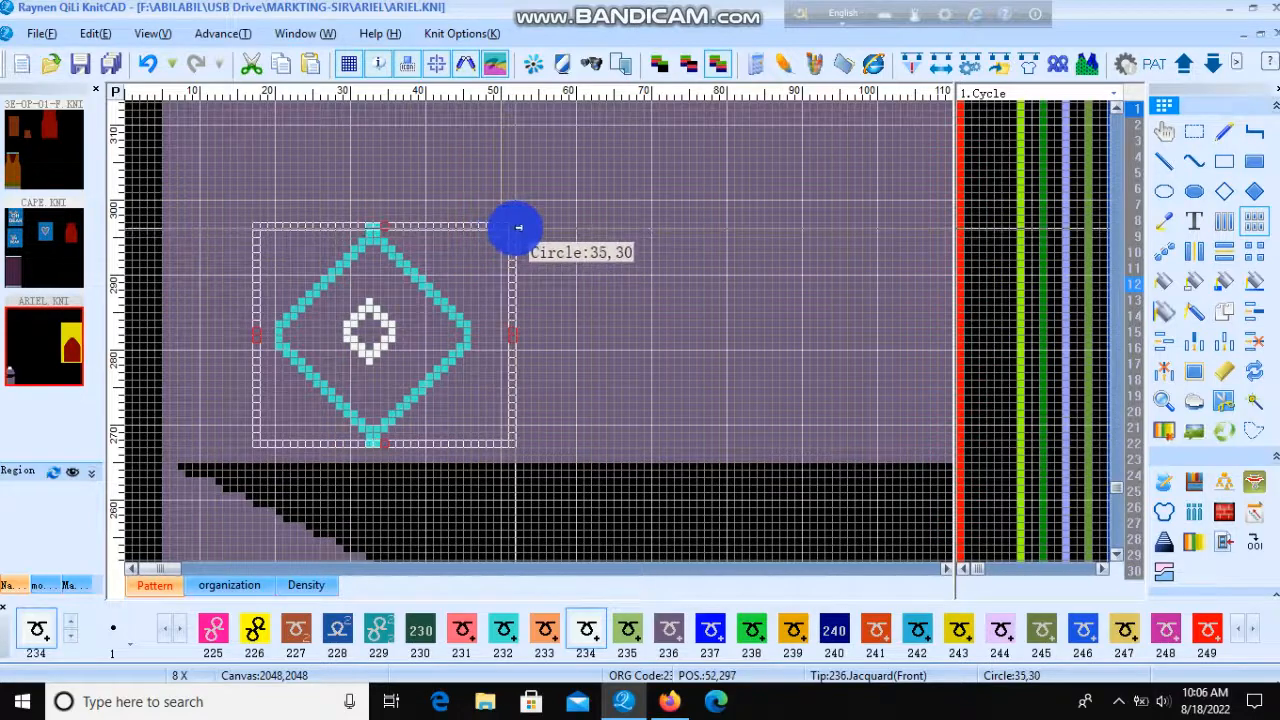
drag(434, 251, 730, 370)
scroll(741, 219, down, 3)
scroll(297, 320, up, 5)
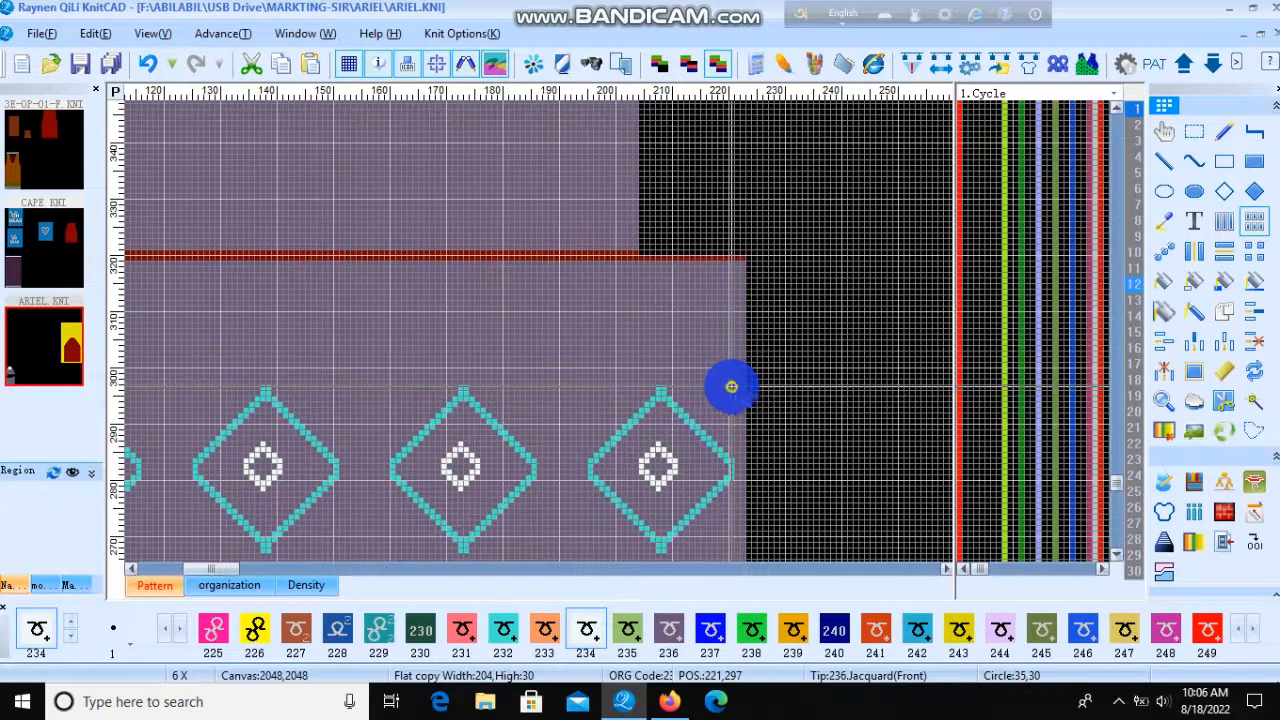
drag(731, 387, 731, 387)
scroll(377, 386, down, 5)
scroll(207, 340, up, 1)
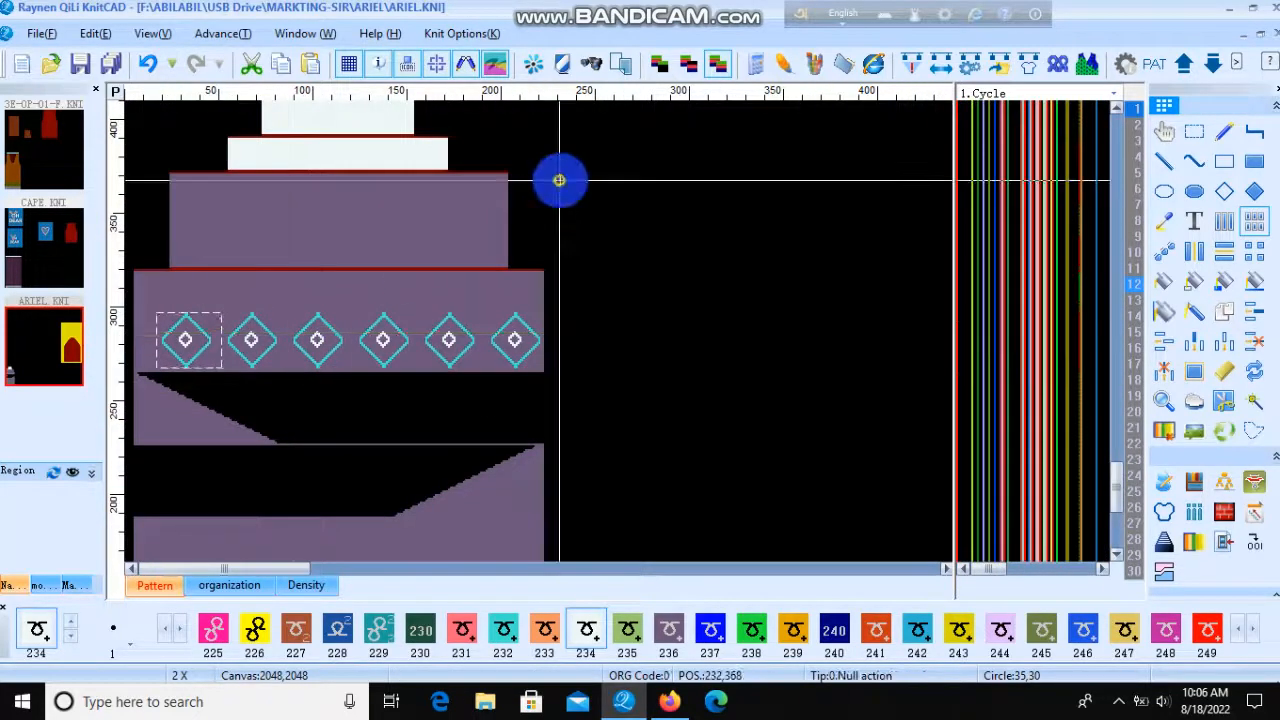
Frame the second diamond of the row with a 33 by 33 stitch selection
scroll(189, 351, up, 4)
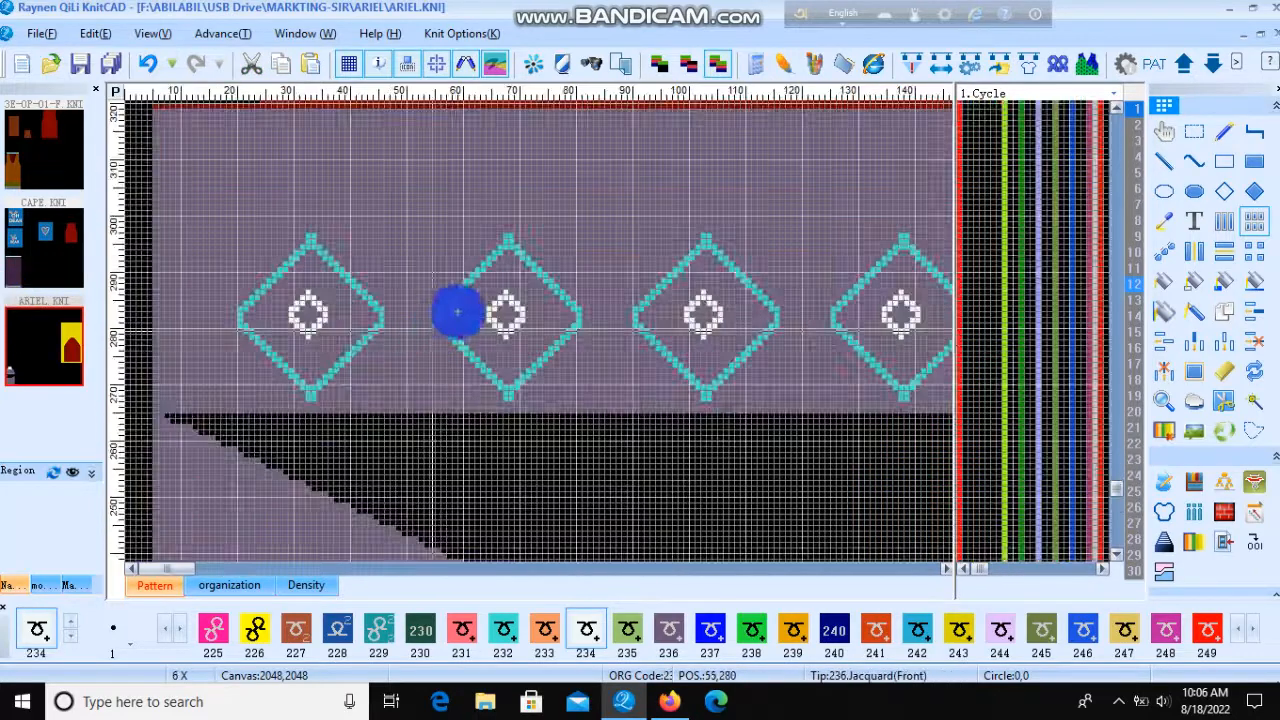
drag(451, 229, 603, 399)
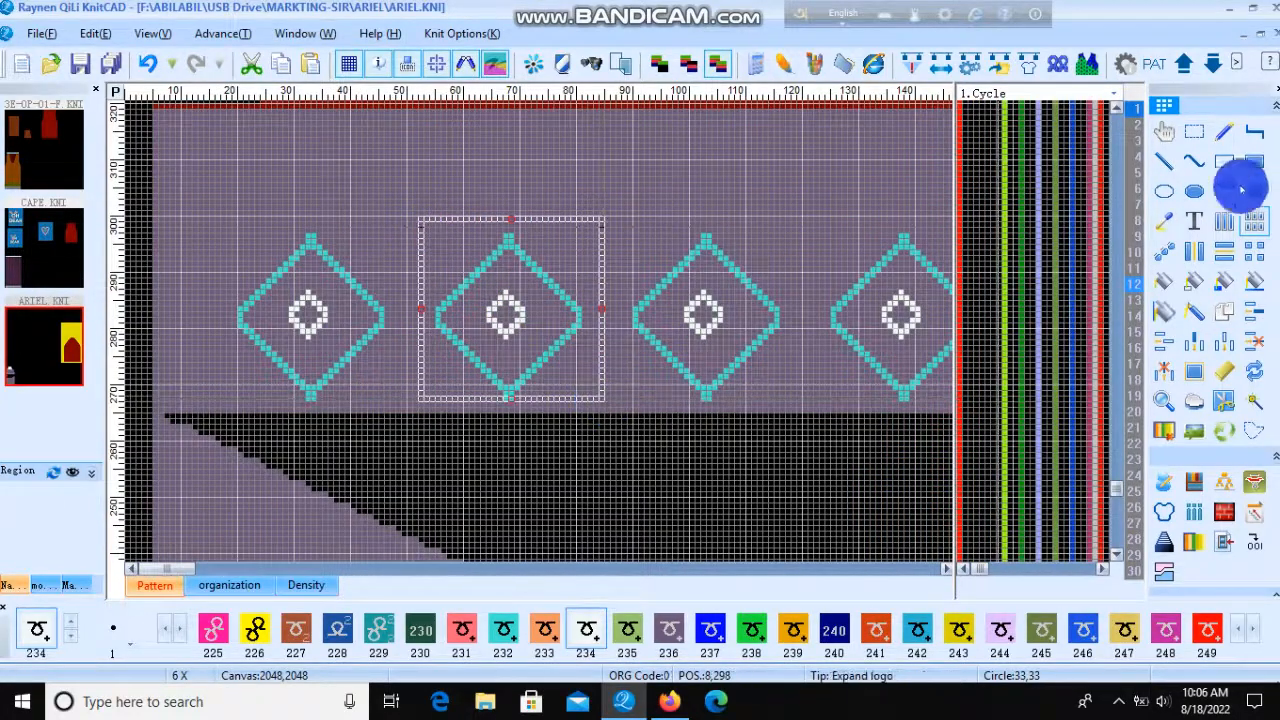
click(1198, 133)
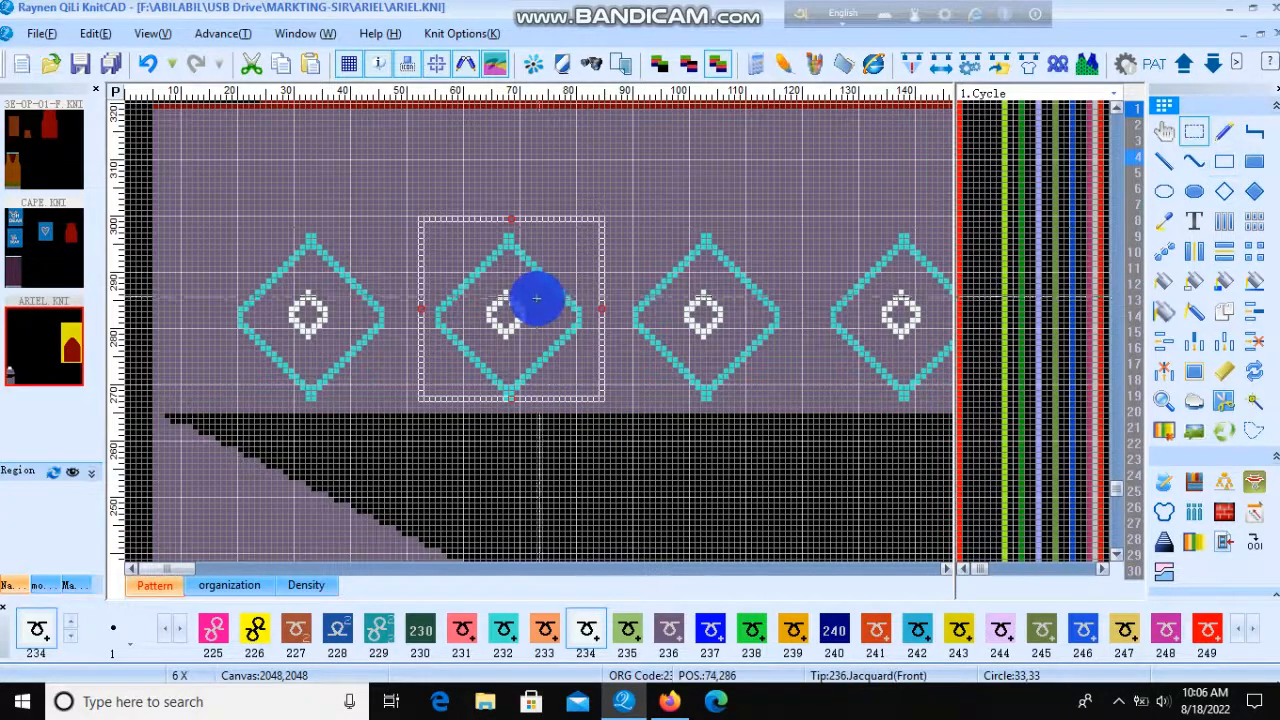
drag(540, 296, 326, 352)
scroll(423, 134, down, 1)
right_click(326, 352)
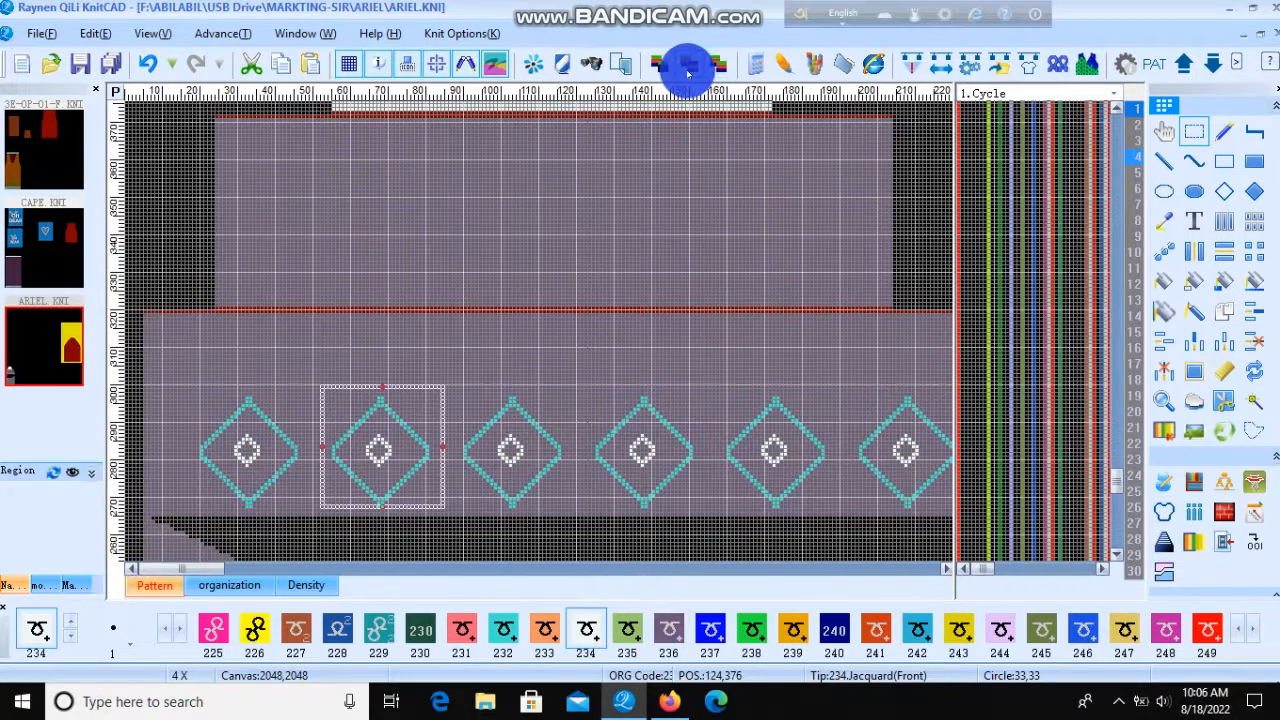
Pick background colour 236 in Color Selection and copy the framed diamond five times into a staggered row above the first one
click(533, 64)
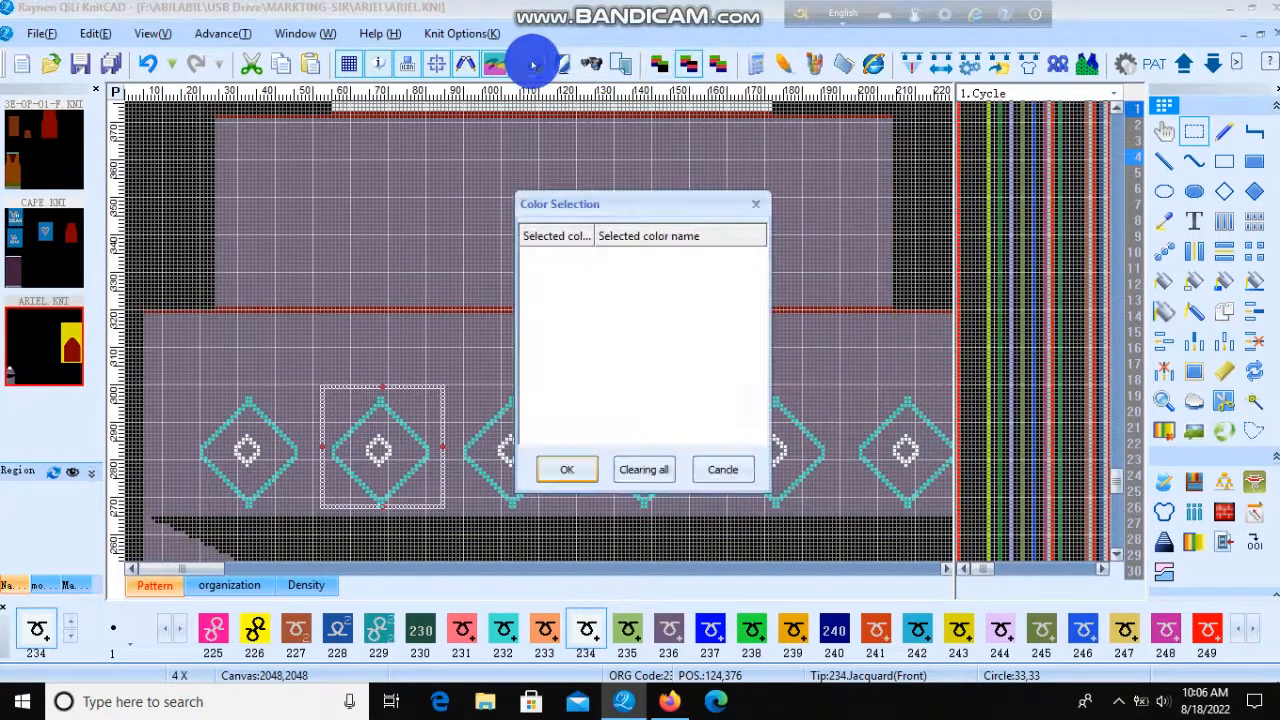
click(421, 402)
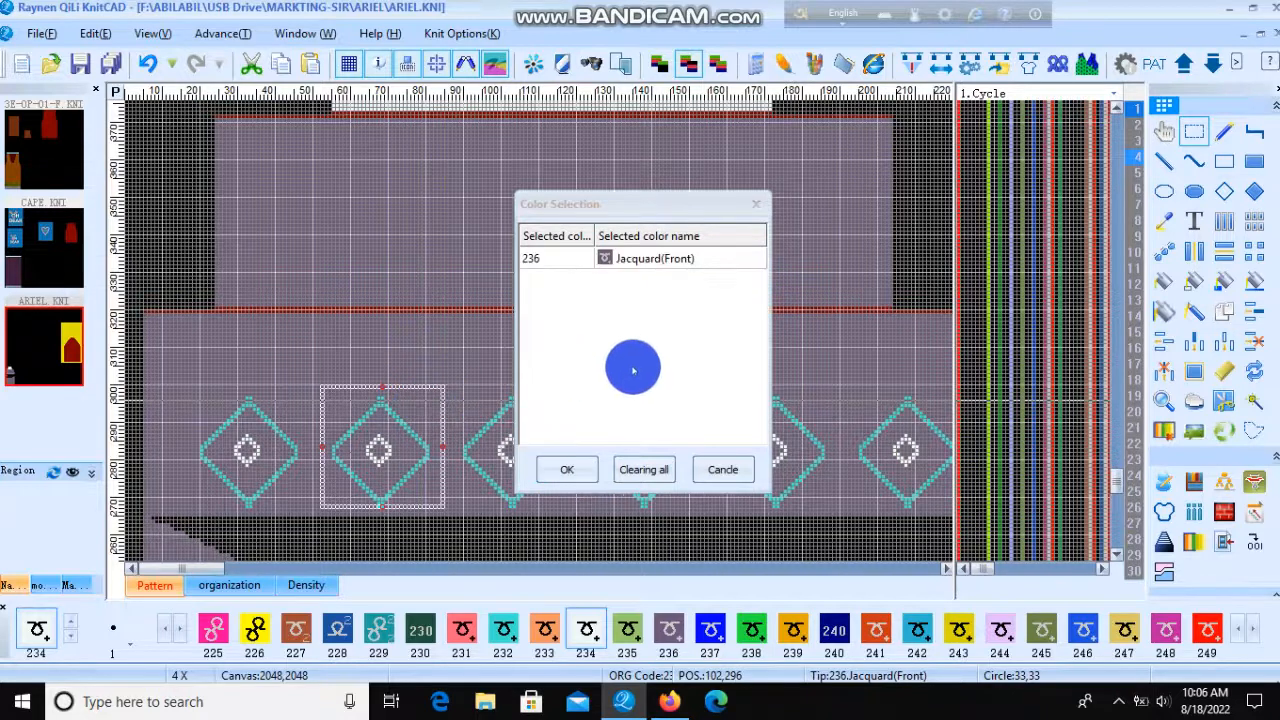
click(571, 470)
drag(386, 460, 823, 381)
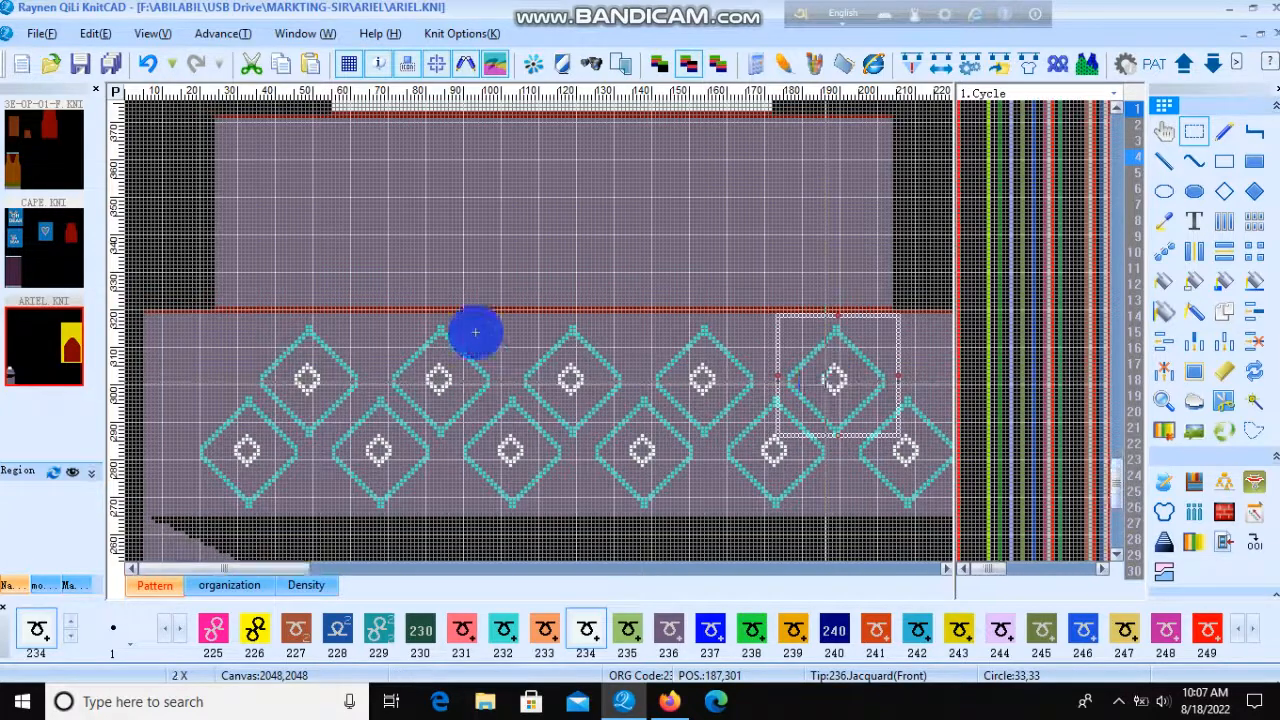
Clear the selection and examine the two staggered diamond rows on the purple panel, both overall and close up
scroll(299, 331, down, 2)
scroll(300, 331, up, 1)
drag(641, 209, 736, 286)
scroll(349, 289, down, 1)
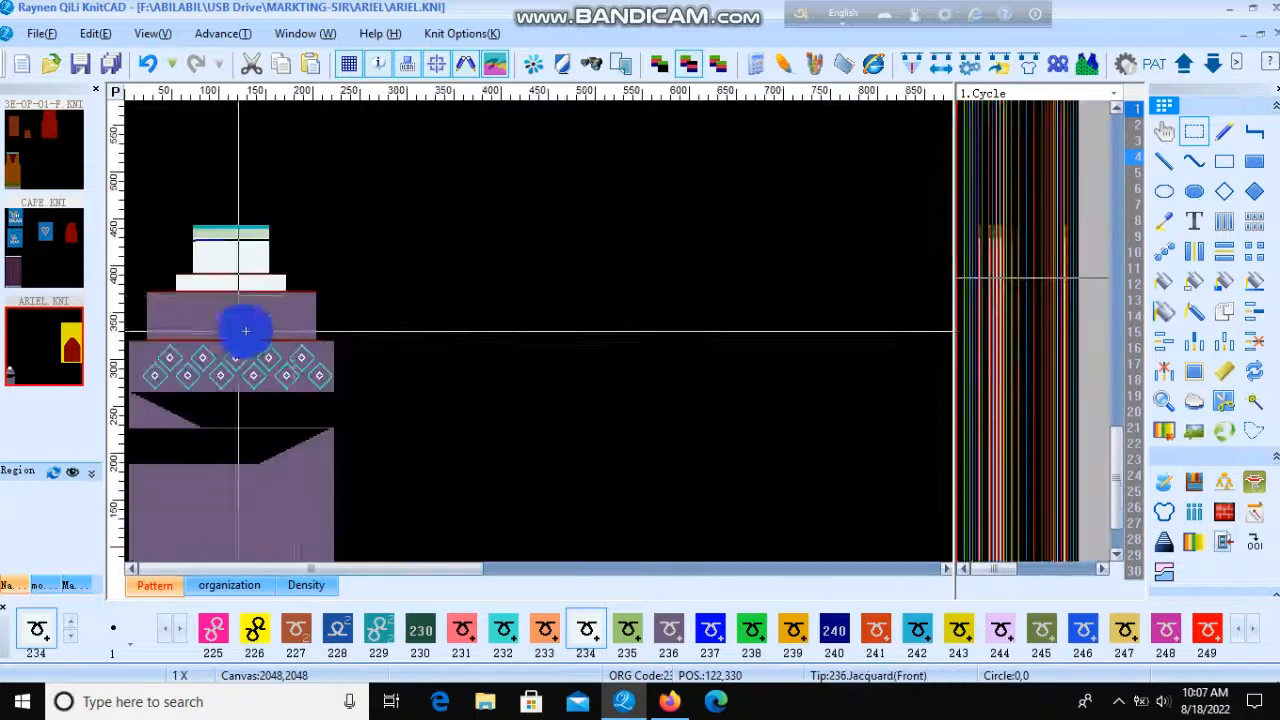
scroll(191, 371, up, 1)
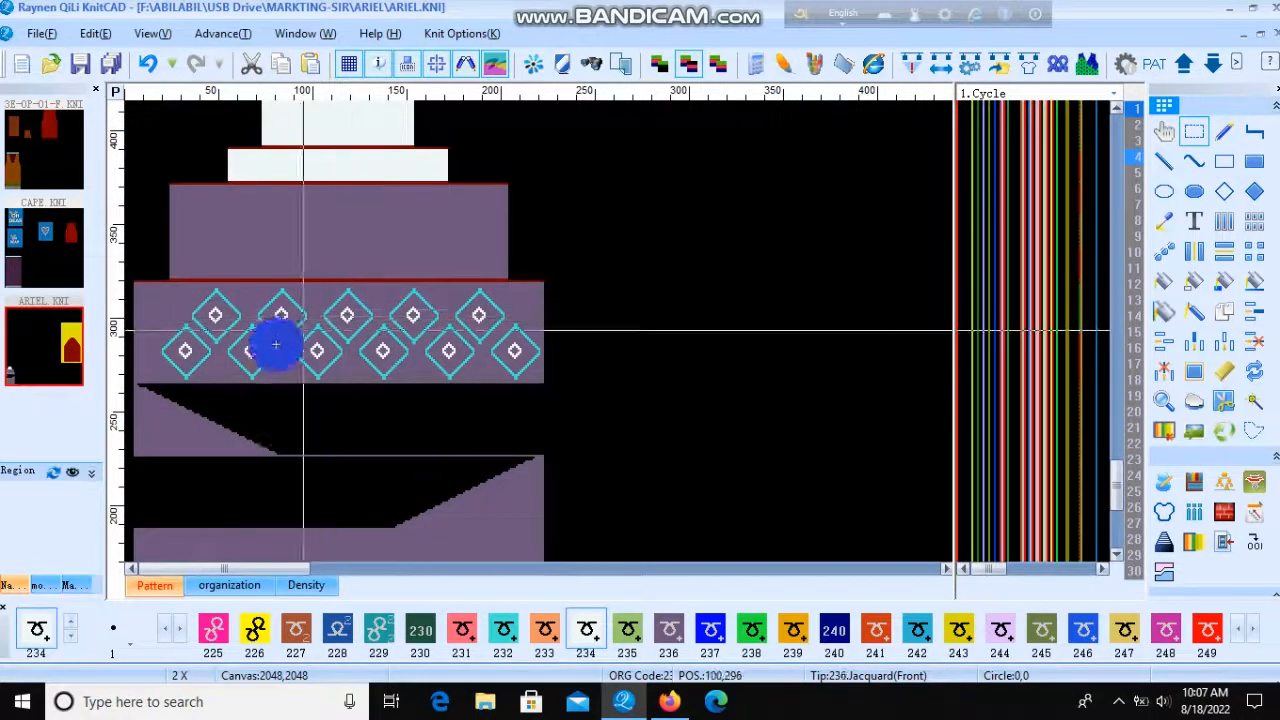
scroll(337, 320, up, 2)
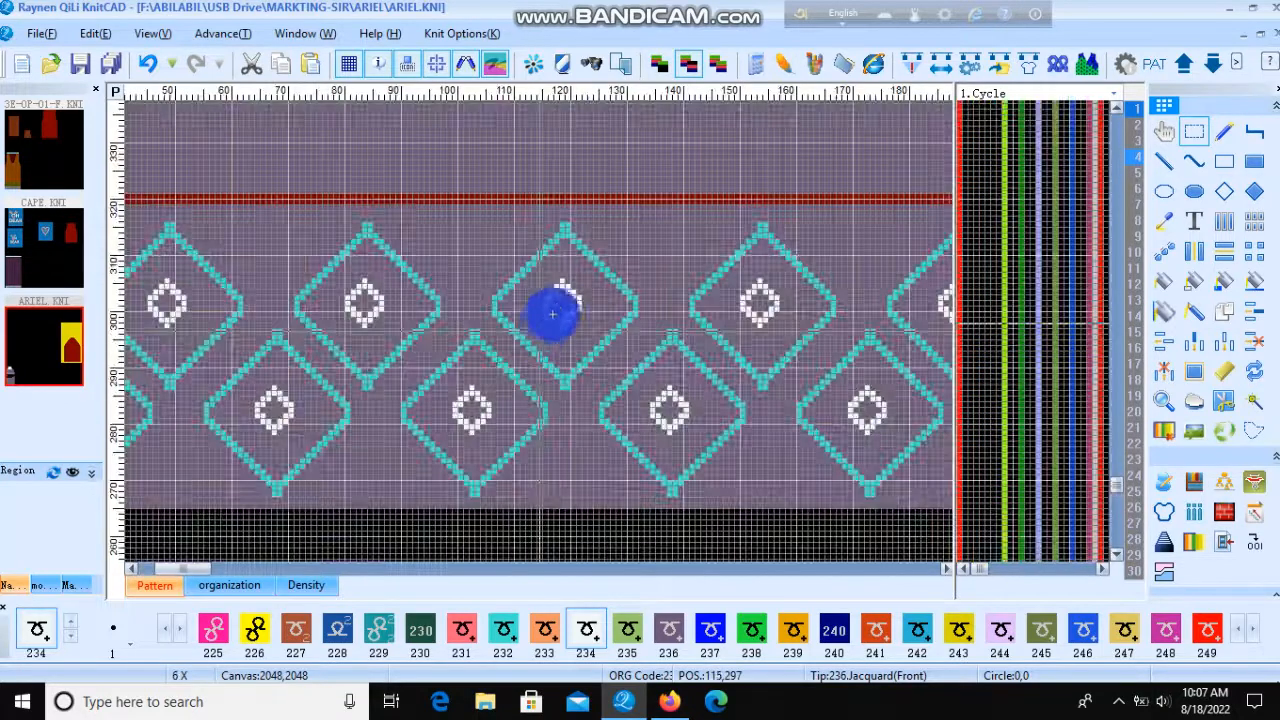
scroll(346, 331, down, 1)
scroll(346, 331, down, 1)
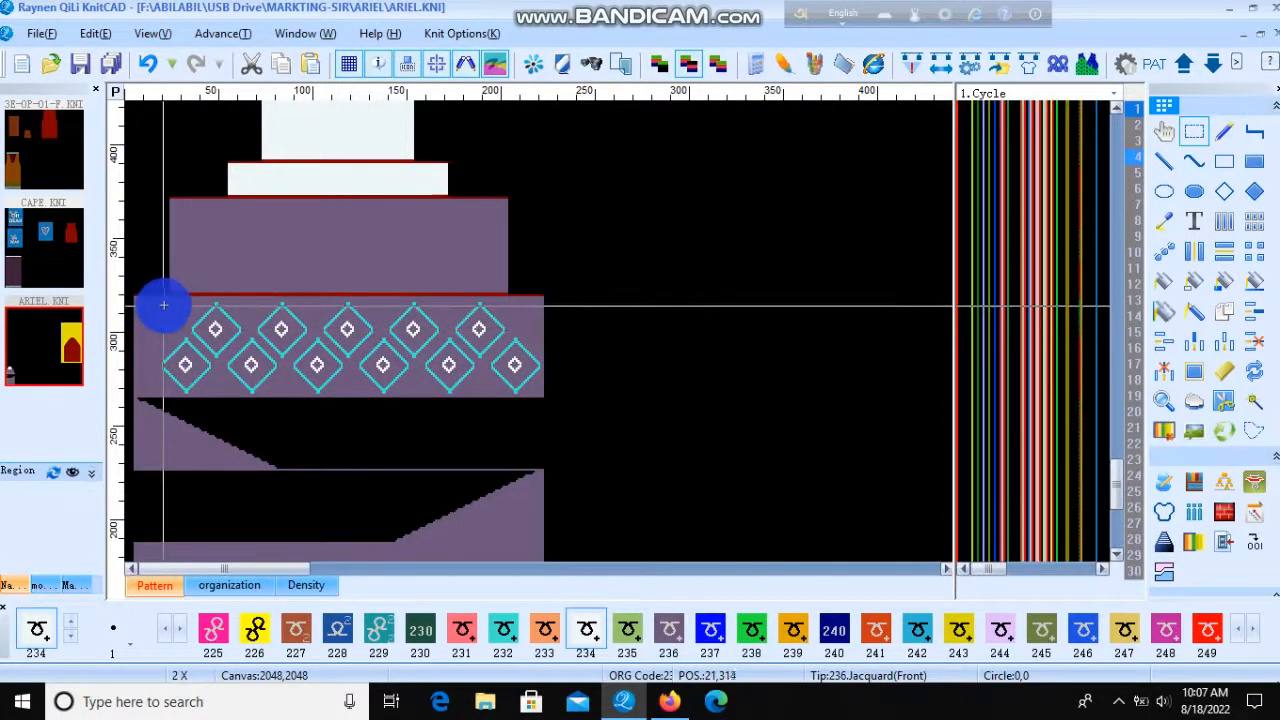
Frame a 66 by 20 stitch section spanning the upper half of the lower diamonds and the lower half of the upper ones
drag(161, 300, 274, 384)
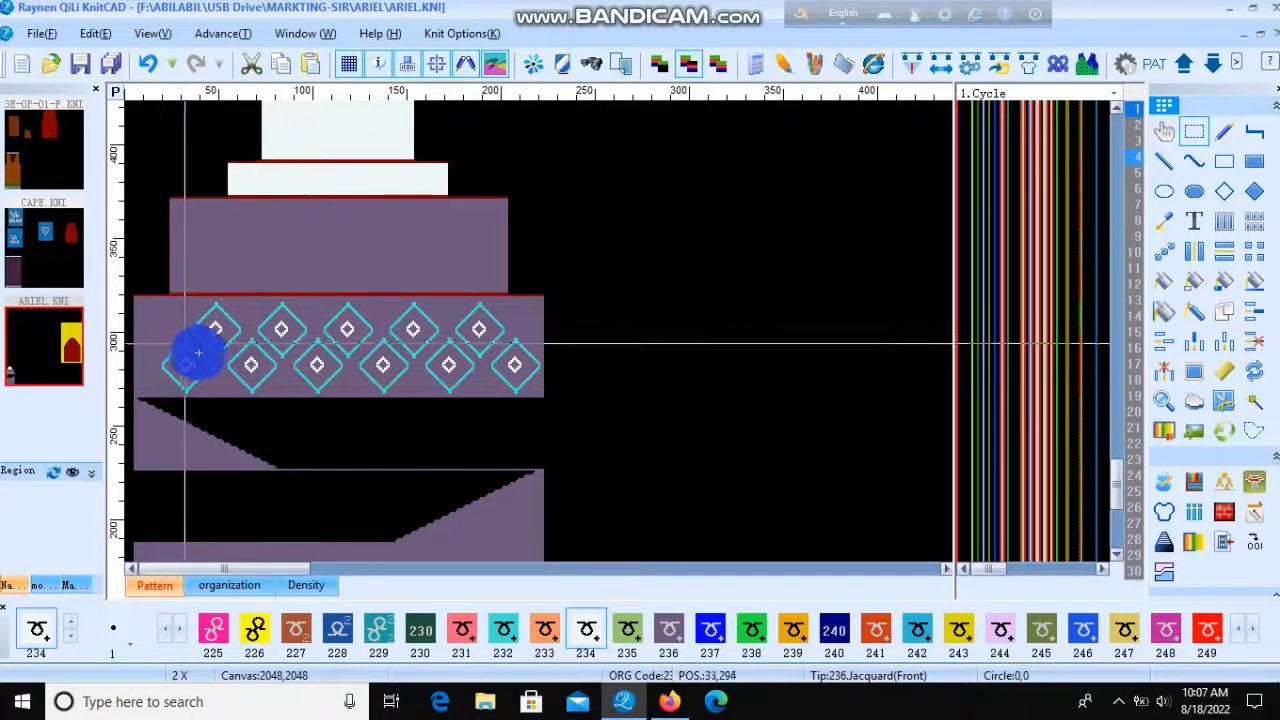
scroll(194, 351, up, 2)
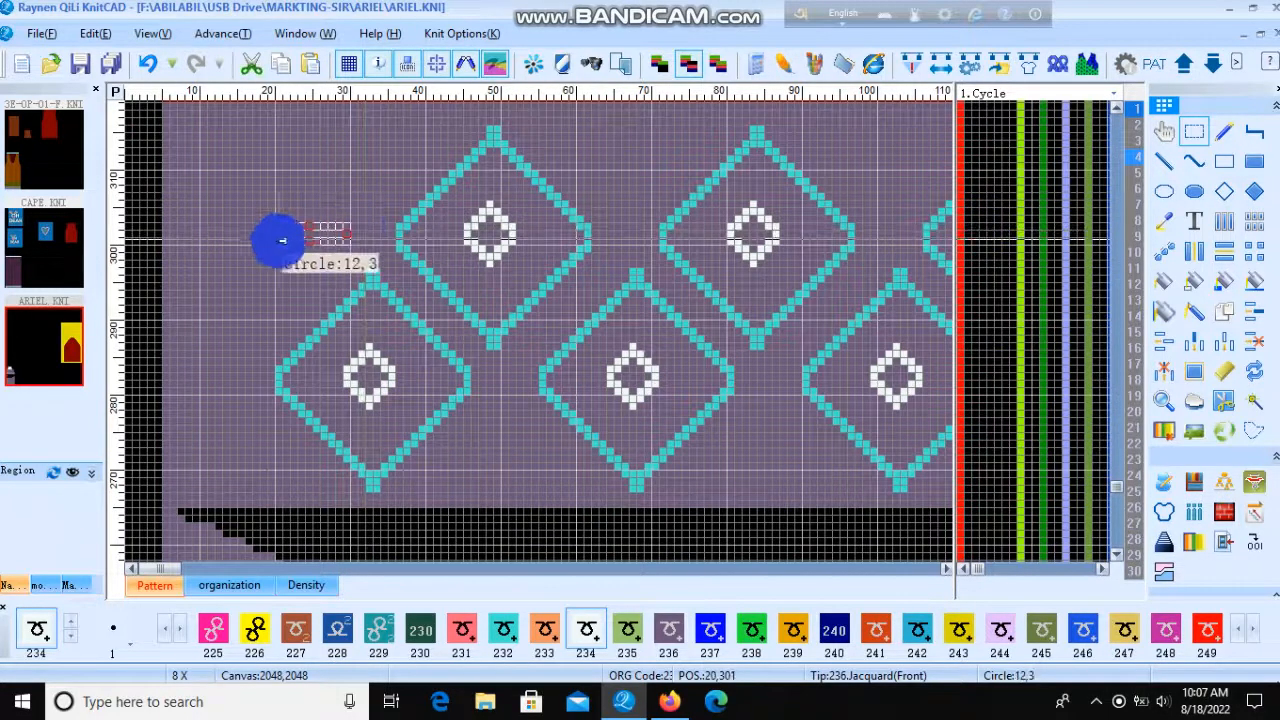
drag(263, 237, 755, 375)
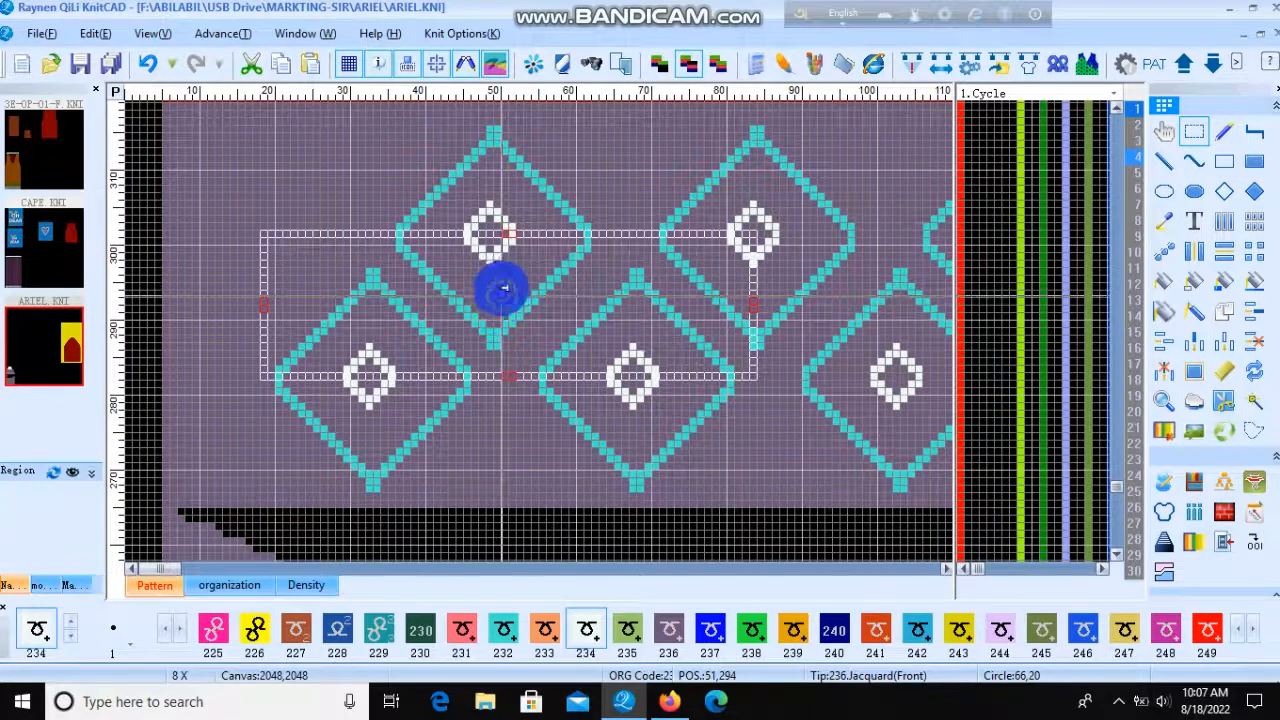
Copy the framed half-diamond section onto the plain purple panel above, near its left edge, displaced 12 stitches and 52 rows
click(501, 290)
scroll(543, 200, down, 2)
scroll(238, 267, up, 1)
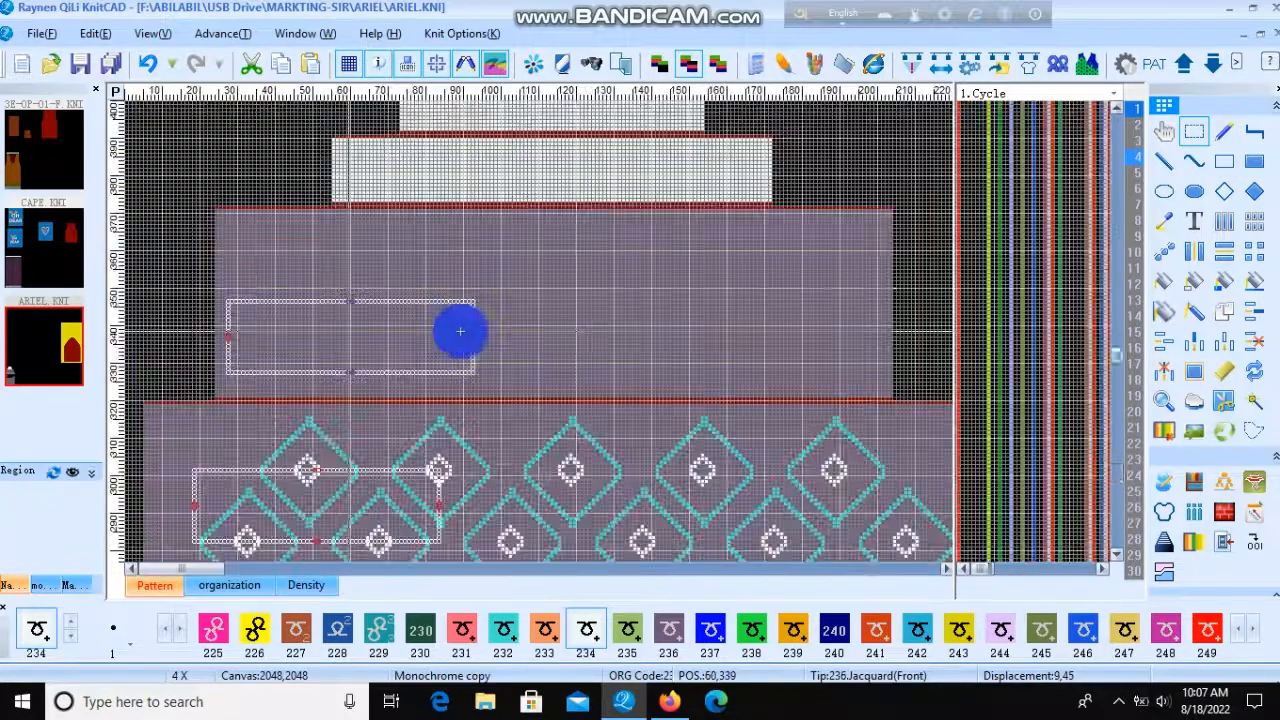
scroll(460, 331, up, 1)
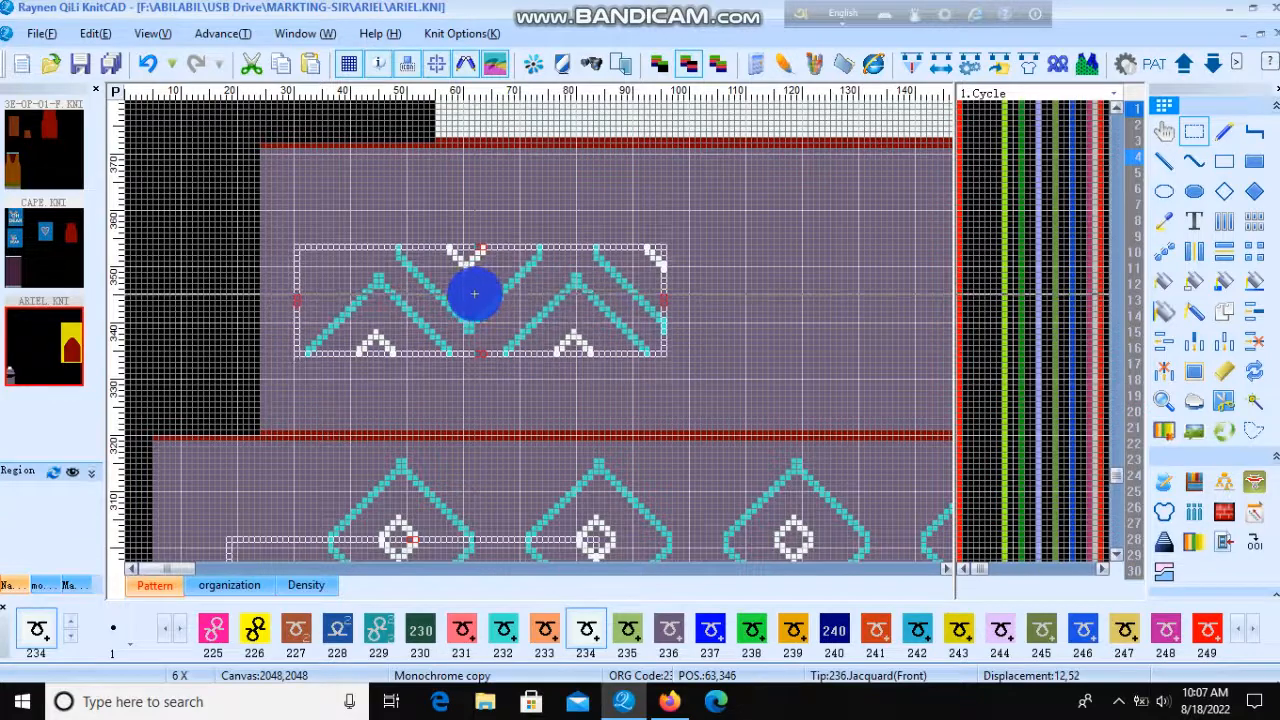
click(474, 290)
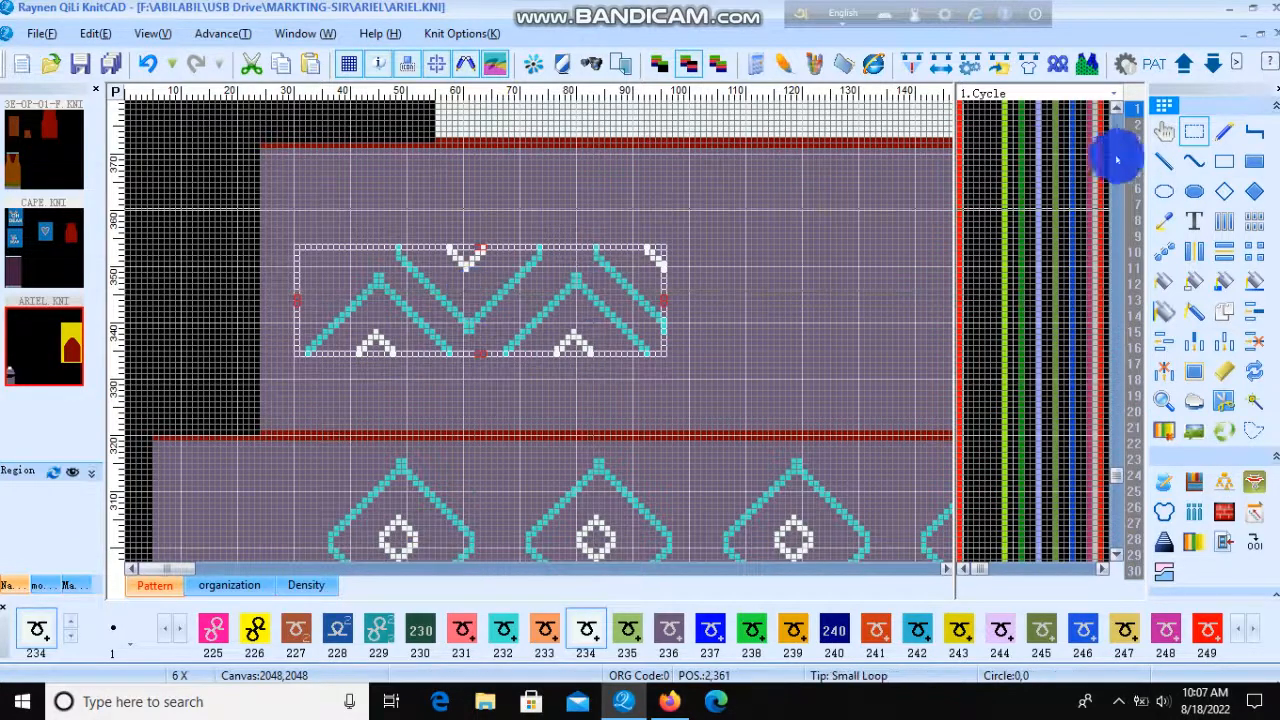
Flat-copy the 66 by 20 stitch strip across the rest of the upper purple panel and clear the selection
click(1252, 215)
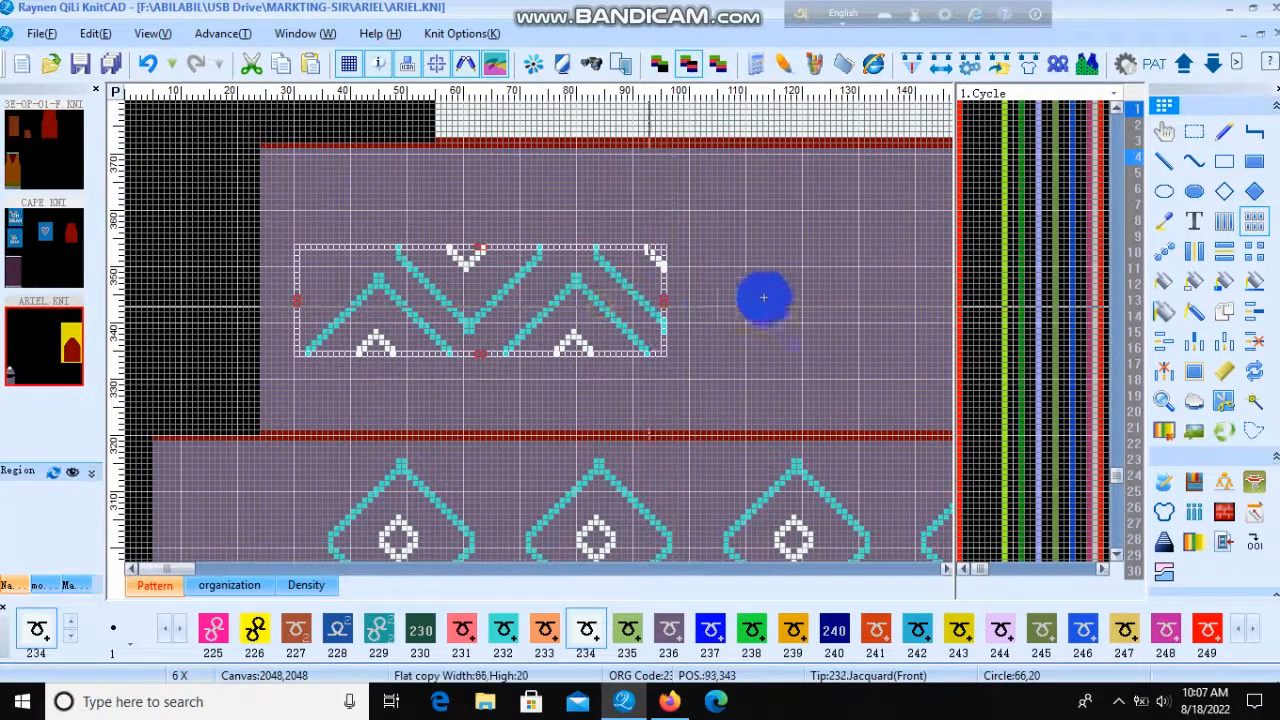
scroll(254, 331, down, 3)
scroll(283, 330, up, 1)
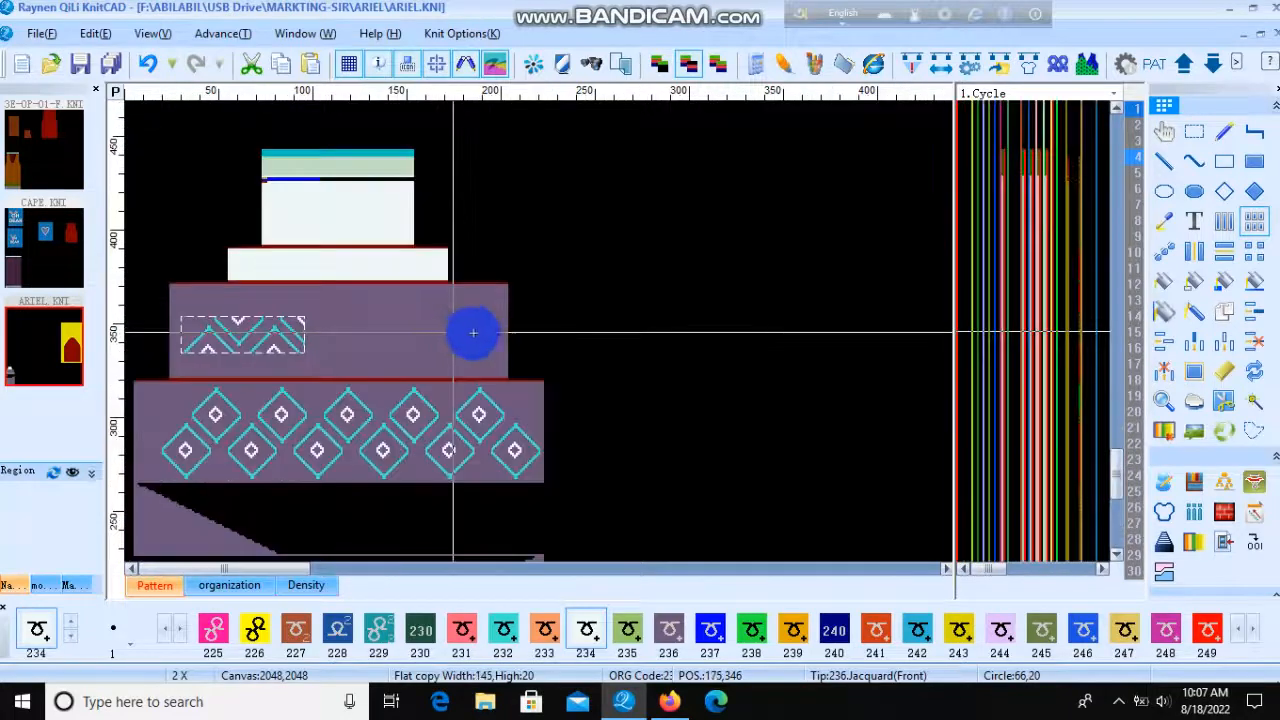
drag(500, 330, 548, 255)
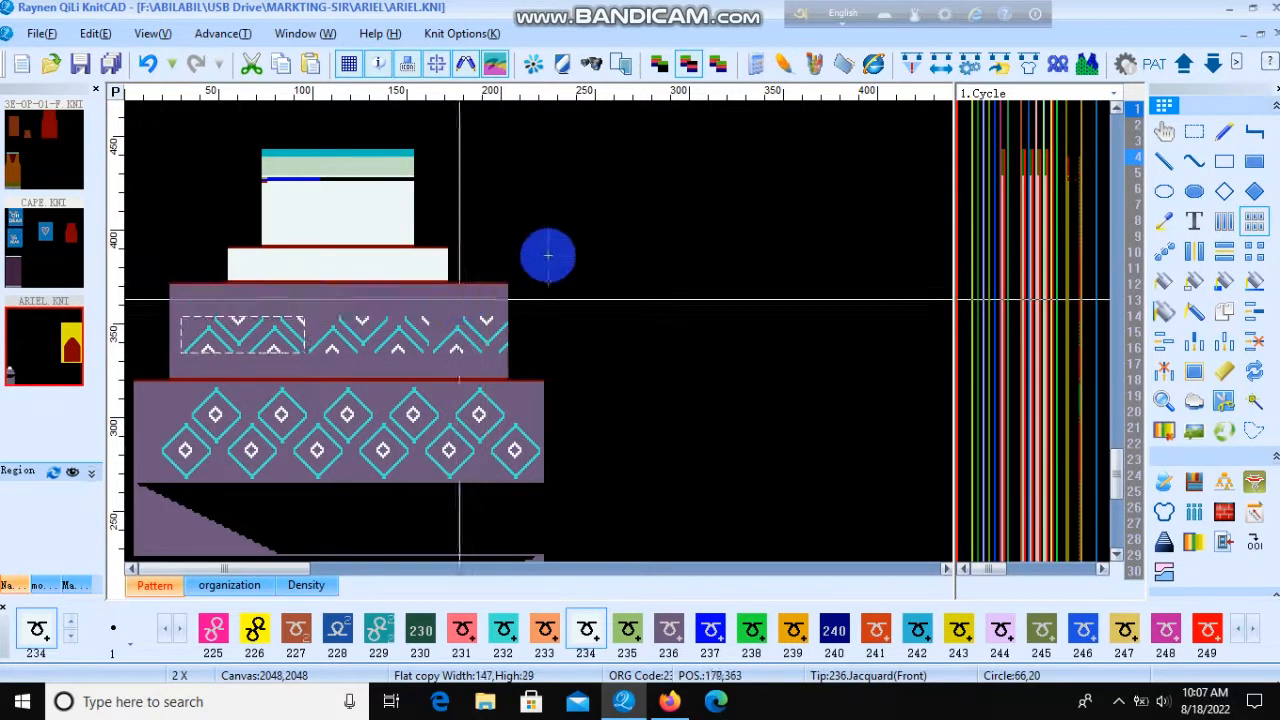
click(584, 193)
click(586, 194)
right_click(651, 277)
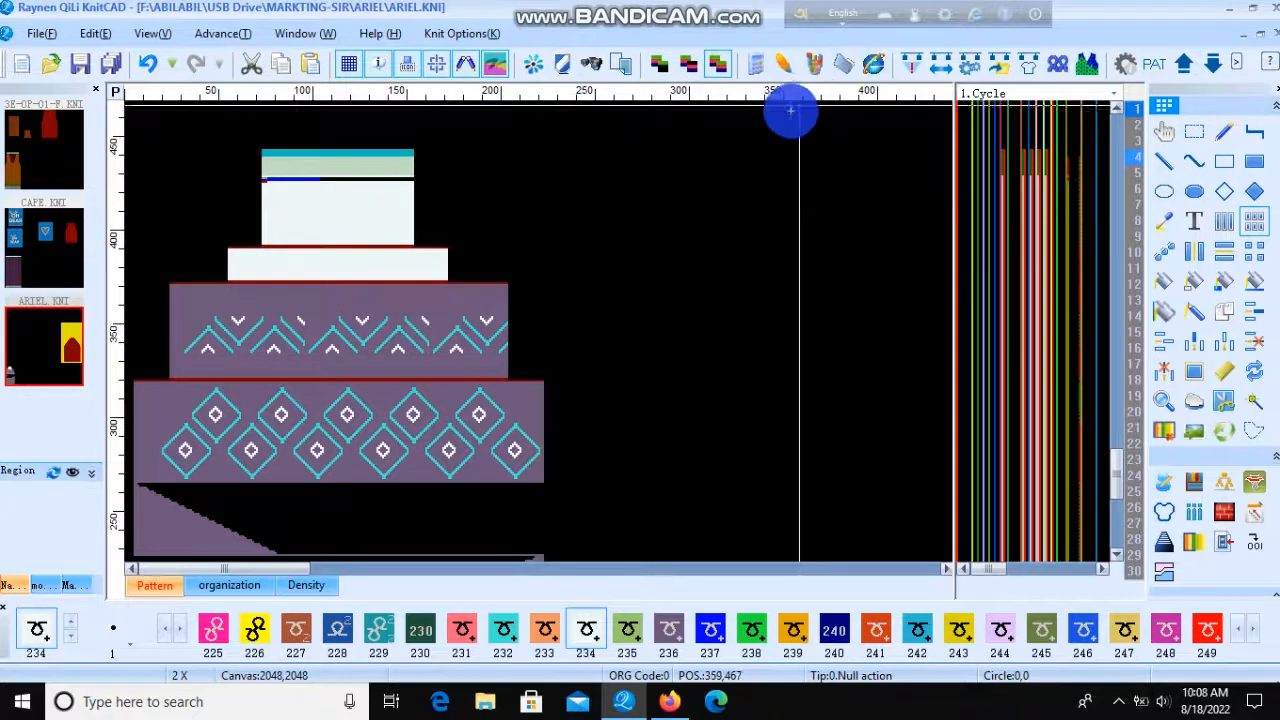
Try to compile the ARIEL pattern with the current options and go on to the yarn settings
click(901, 70)
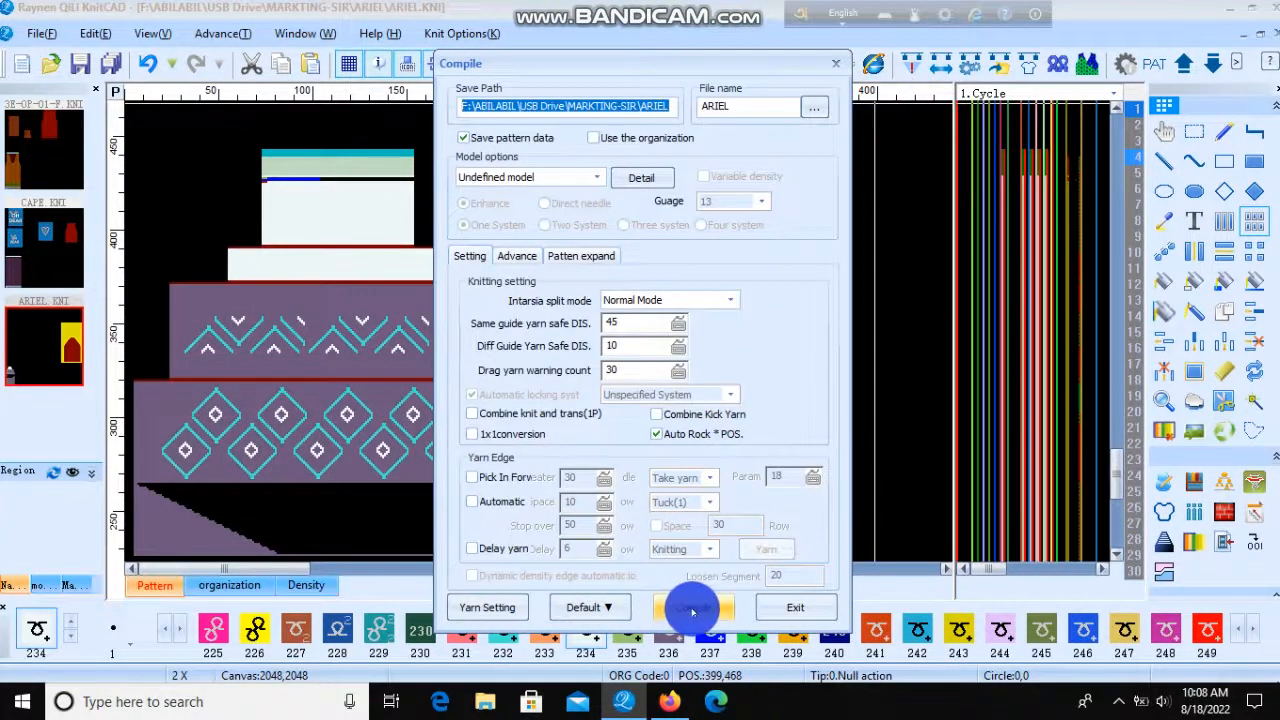
click(693, 608)
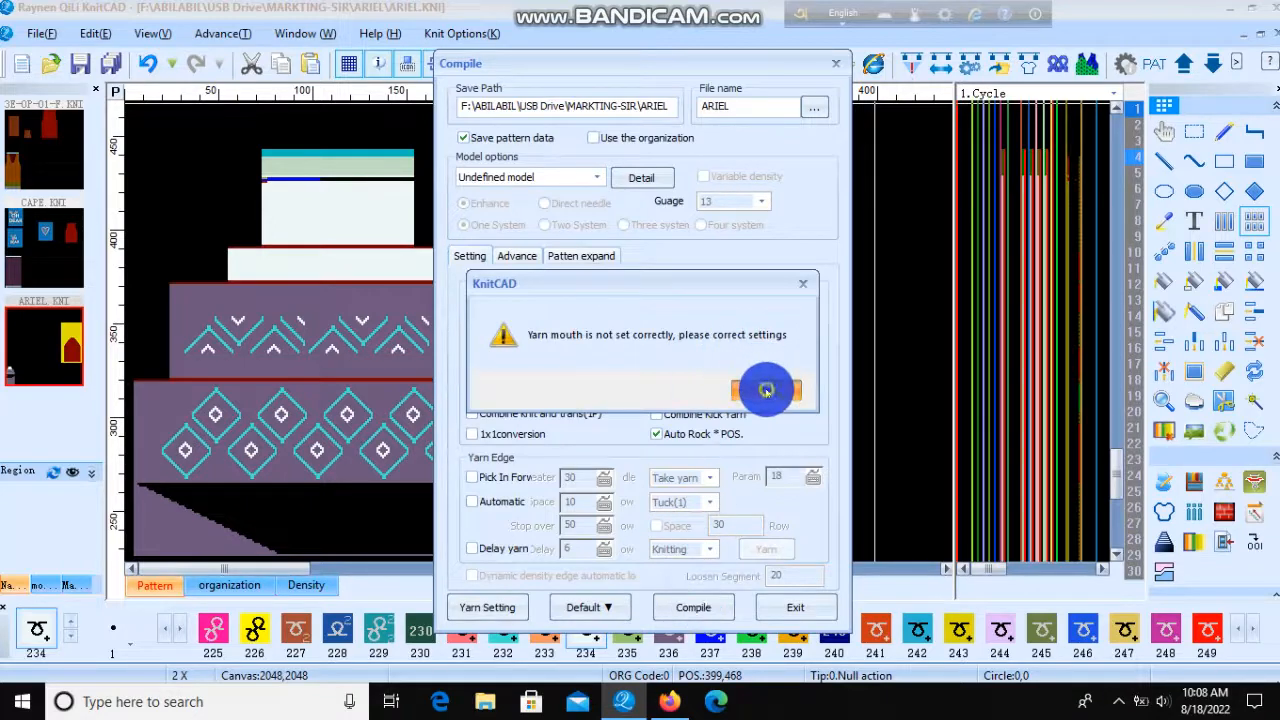
click(766, 390)
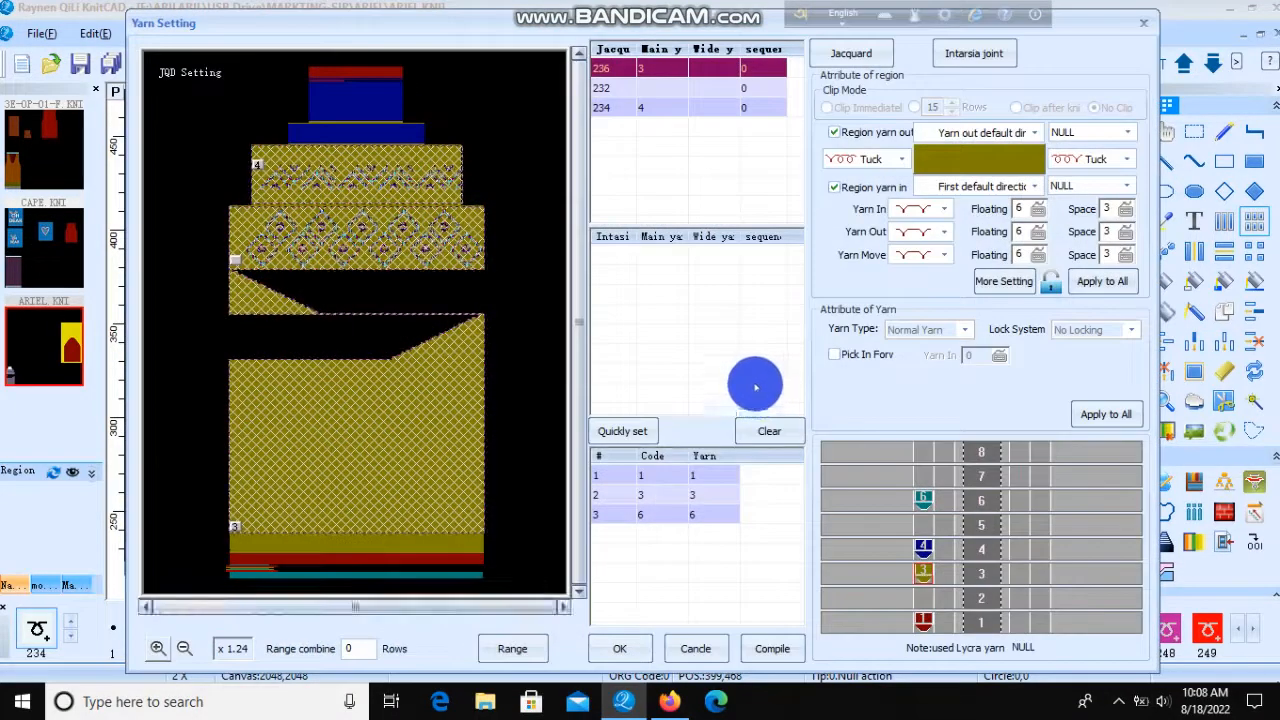
Assign main yarn 2 to jacquard colour 232 and accept the yarn settings
click(680, 89)
click(729, 265)
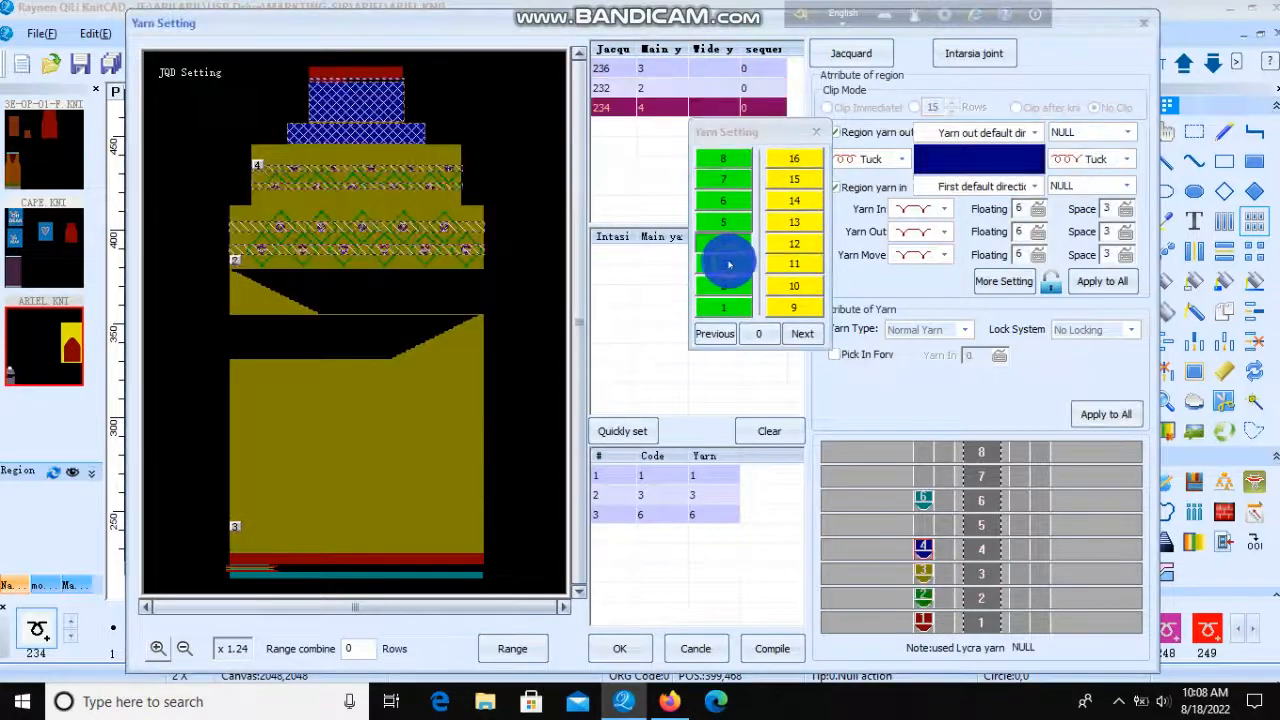
click(799, 336)
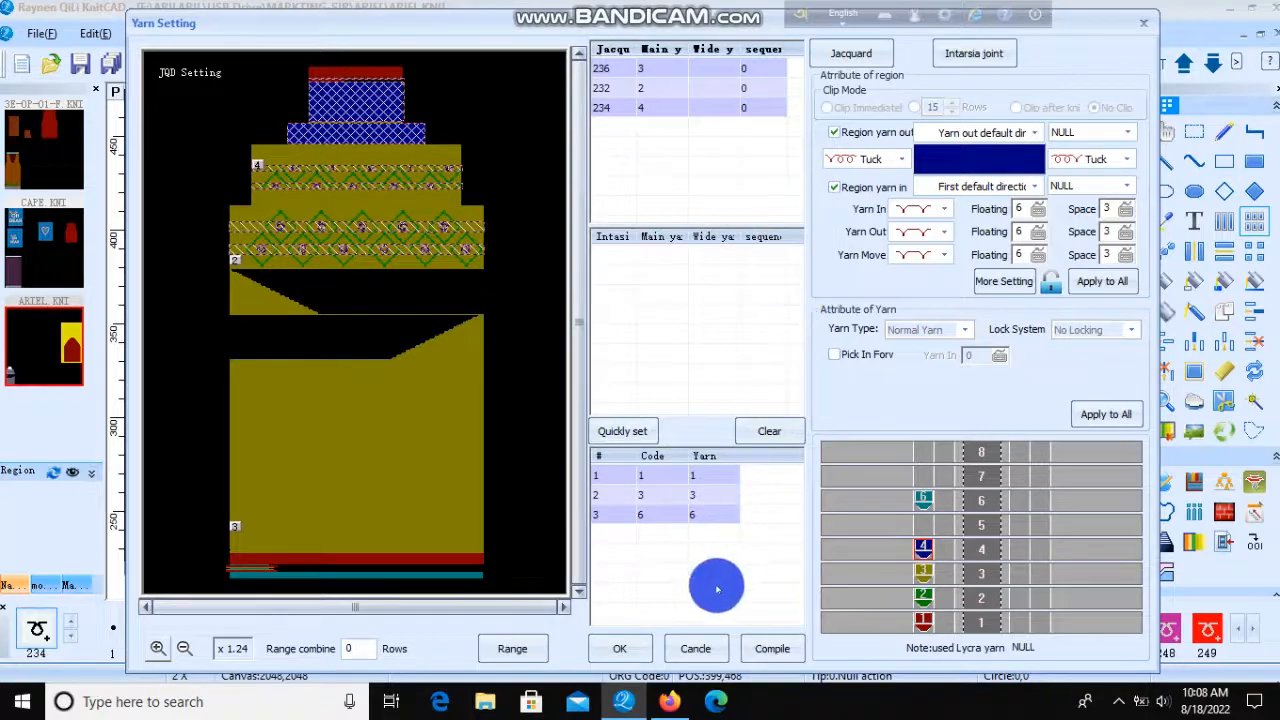
click(624, 646)
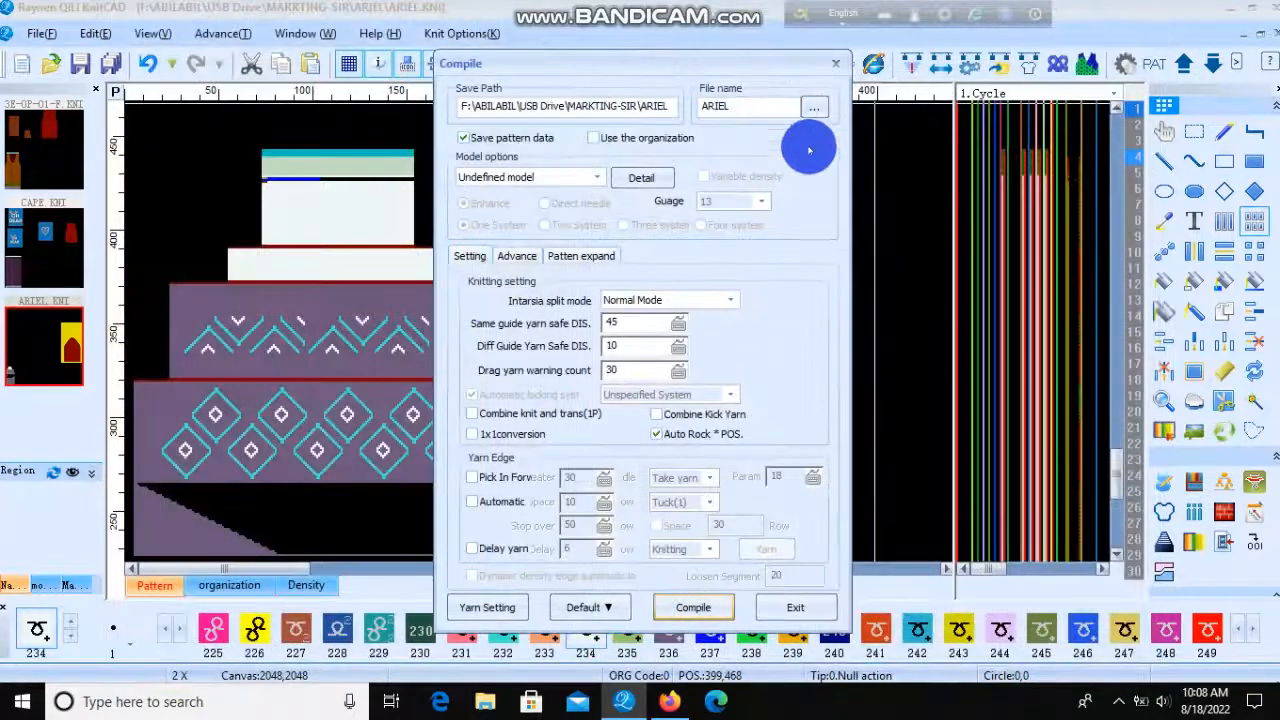
Compile the ARIEL pattern with the corrected yarns and close the compilation information
click(678, 608)
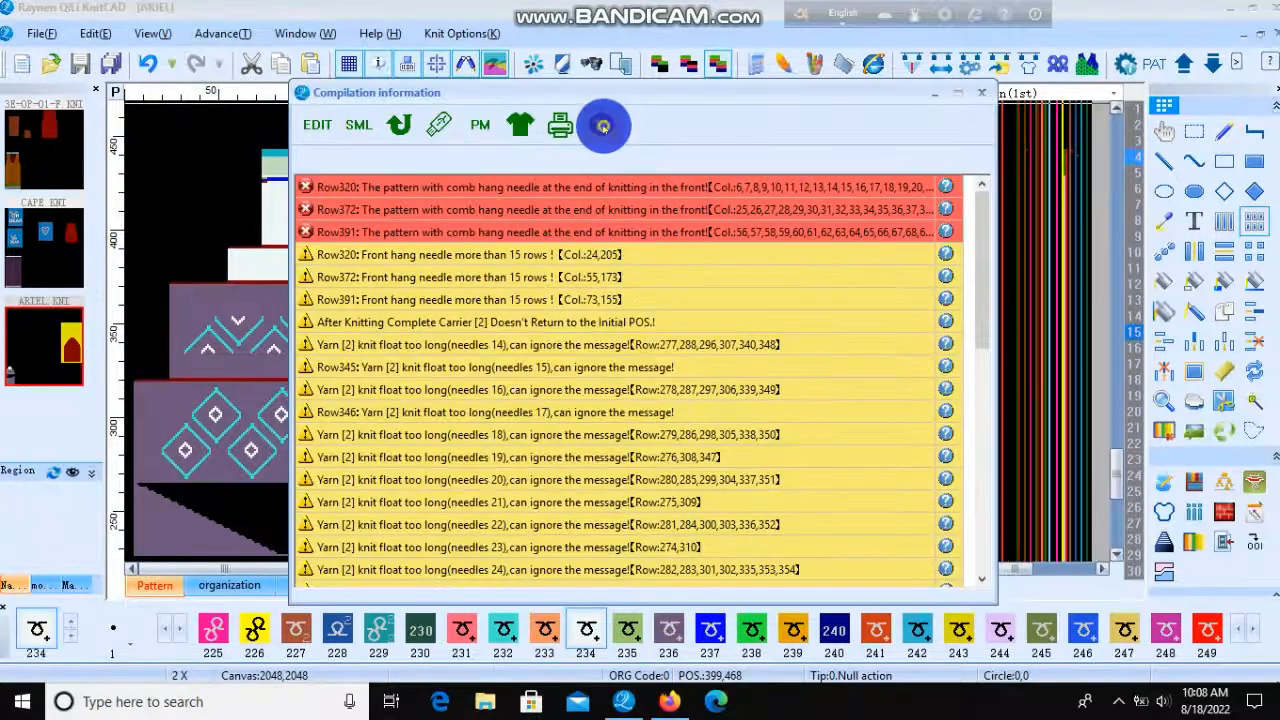
click(603, 125)
scroll(274, 329, down, 1)
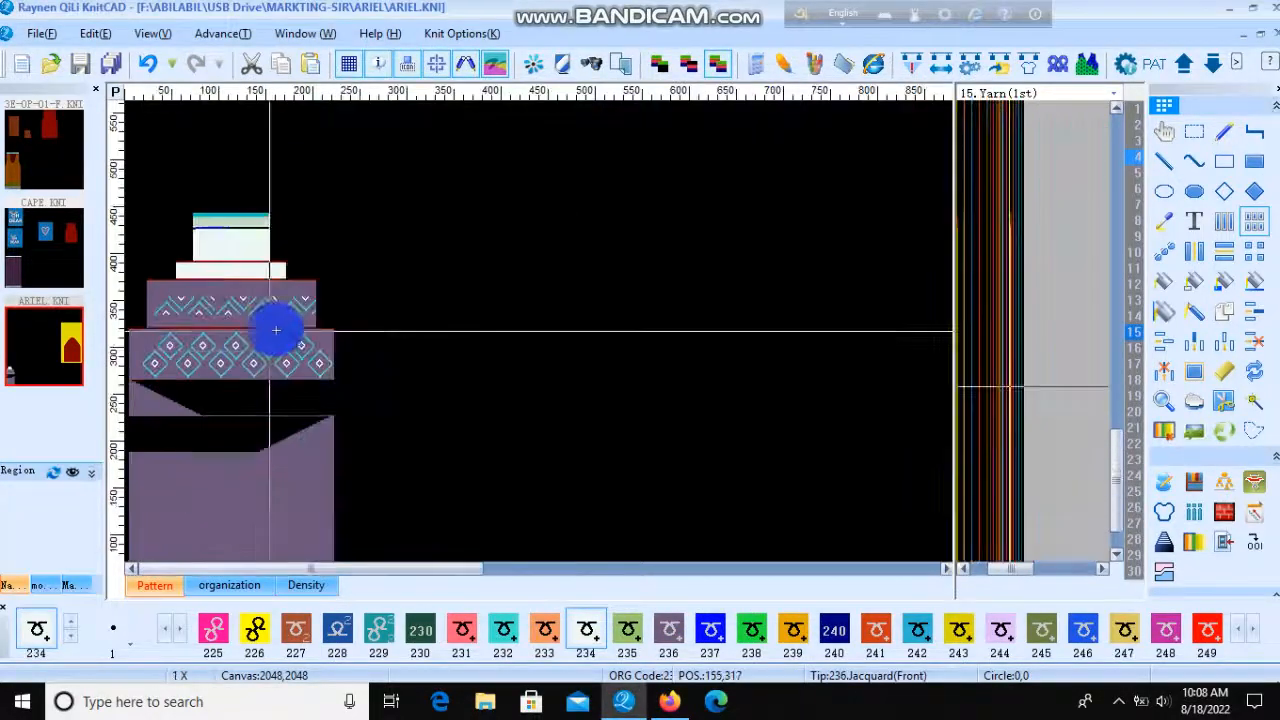
Open the simulation preview beside the pattern and examine the knitted diamond and zigzag bands, both close up and overall
click(1085, 66)
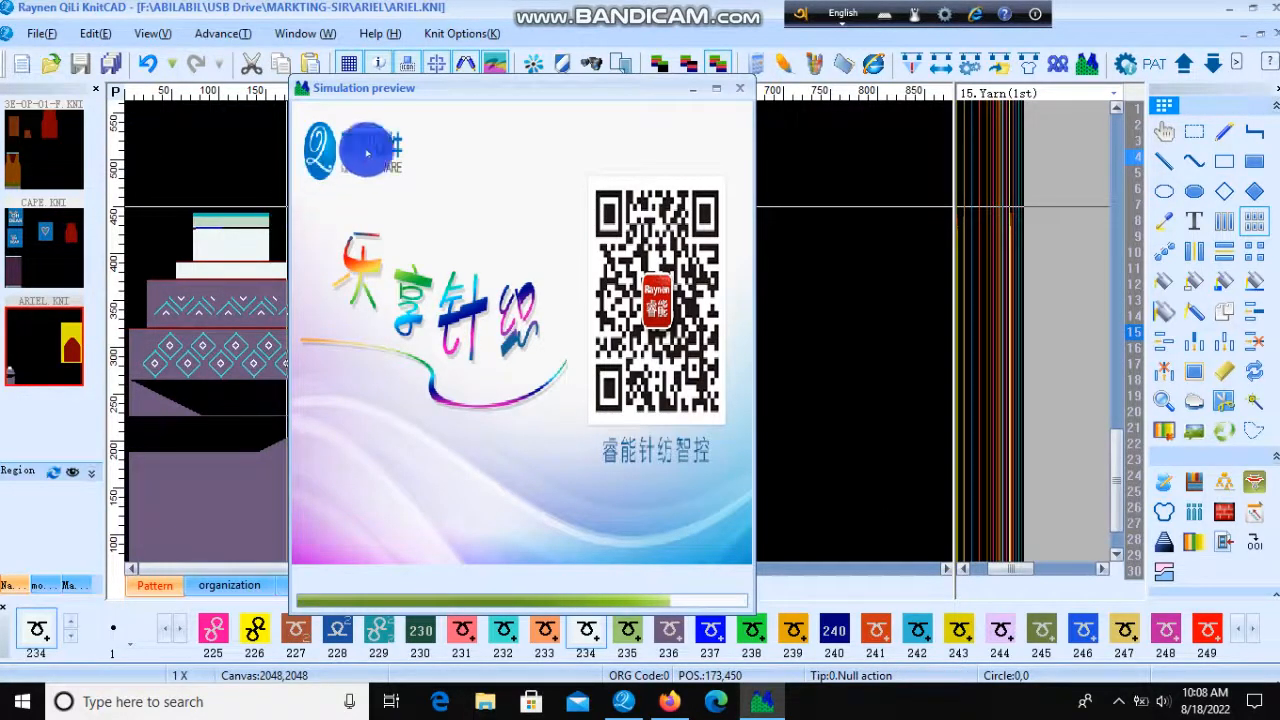
scroll(510, 260, up, 2)
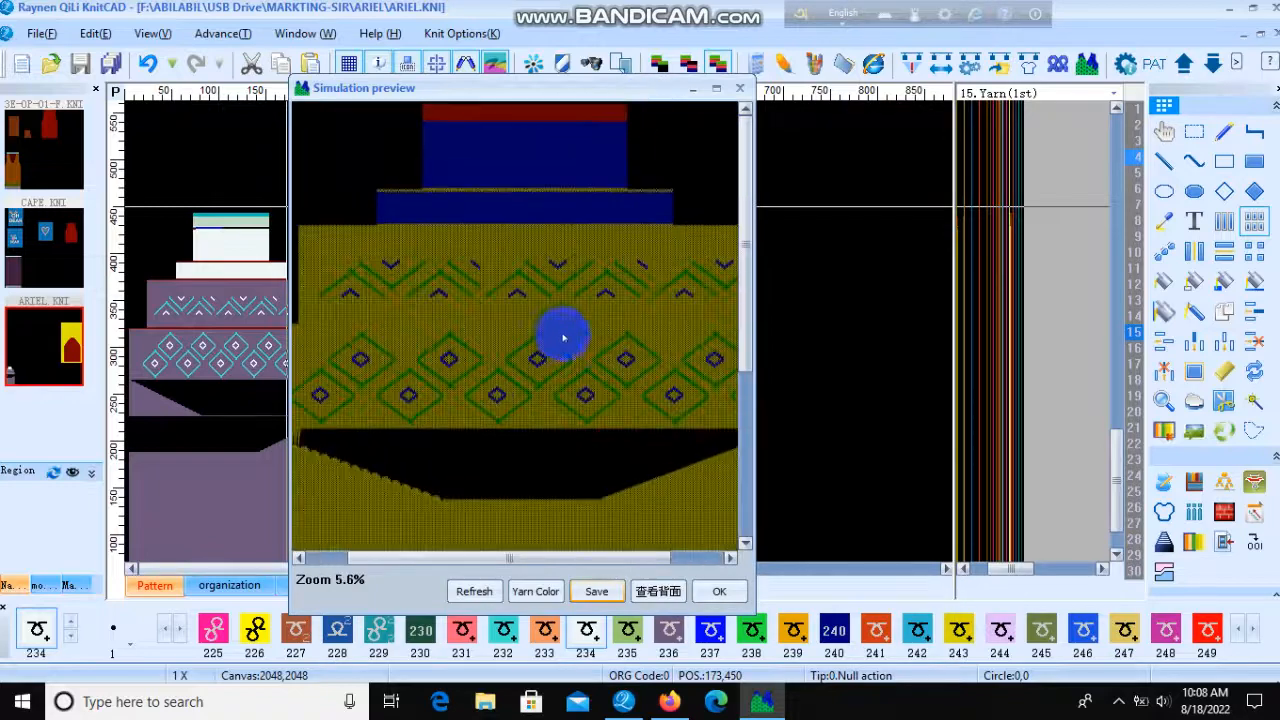
scroll(514, 329, up, 2)
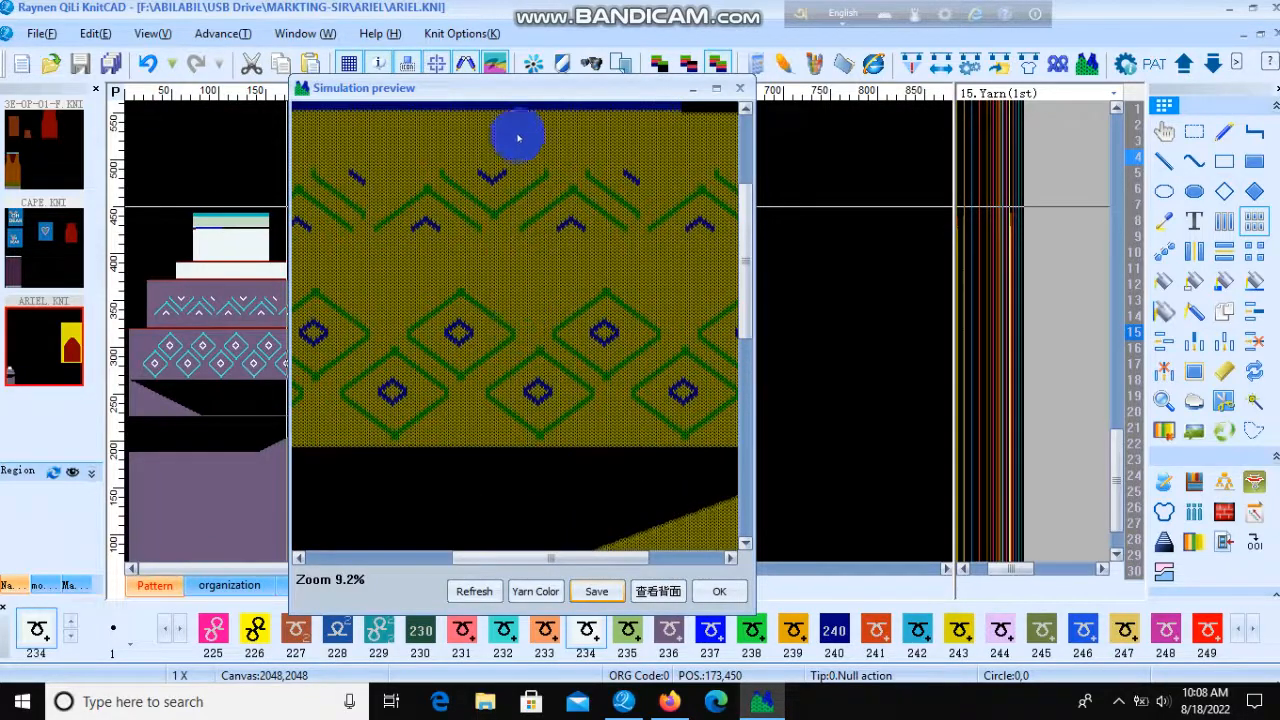
drag(540, 91, 754, 95)
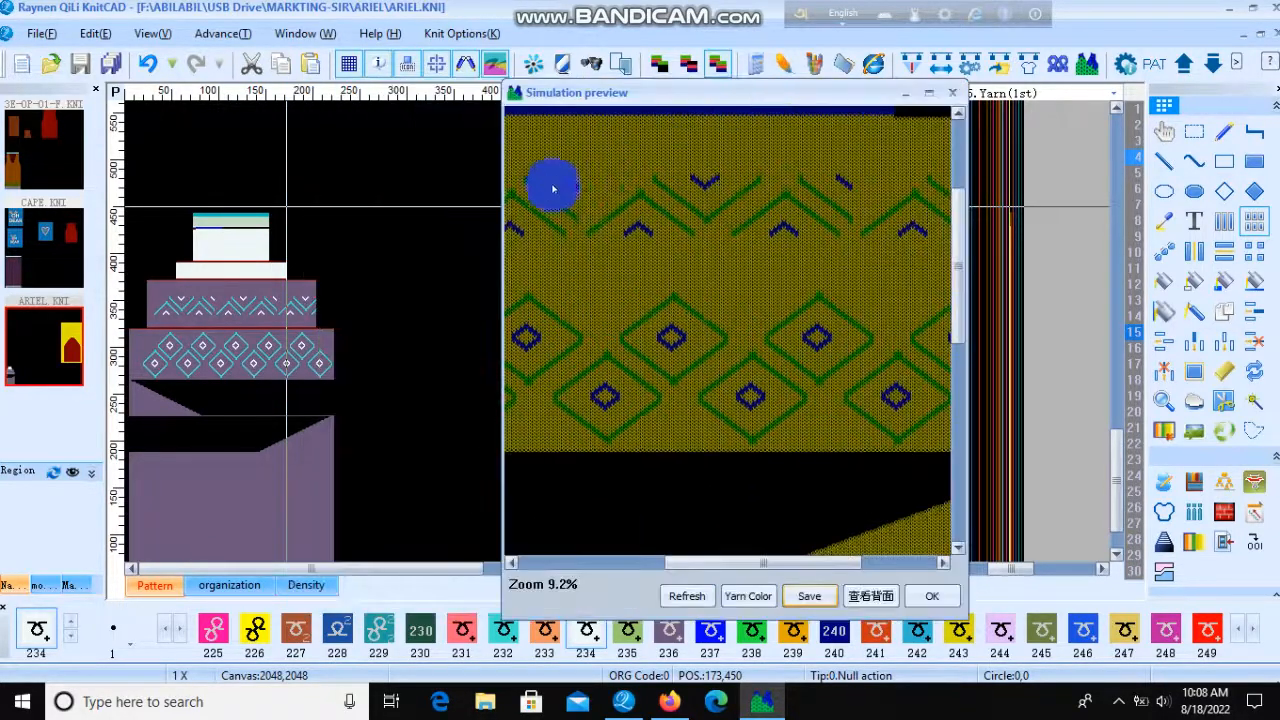
scroll(728, 337, down, 1)
scroll(728, 337, down, 1)
scroll(738, 314, down, 1)
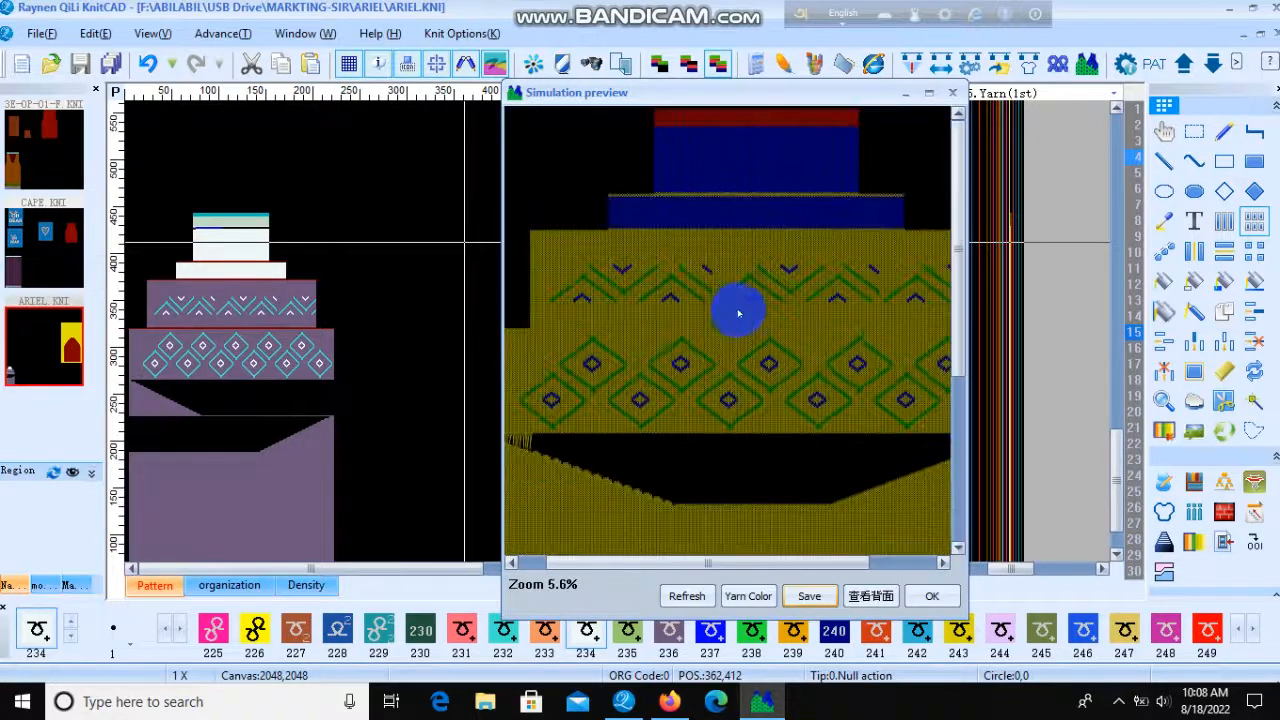
scroll(712, 300, down, 1)
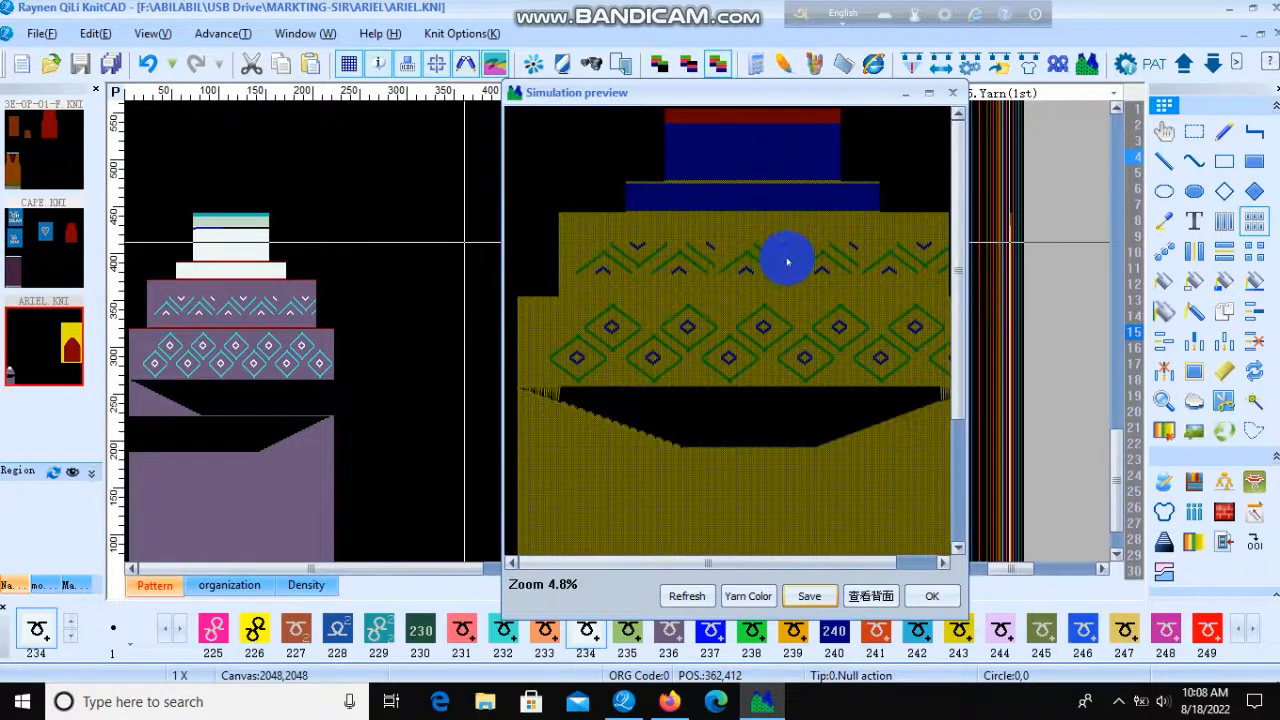
scroll(760, 250, down, 1)
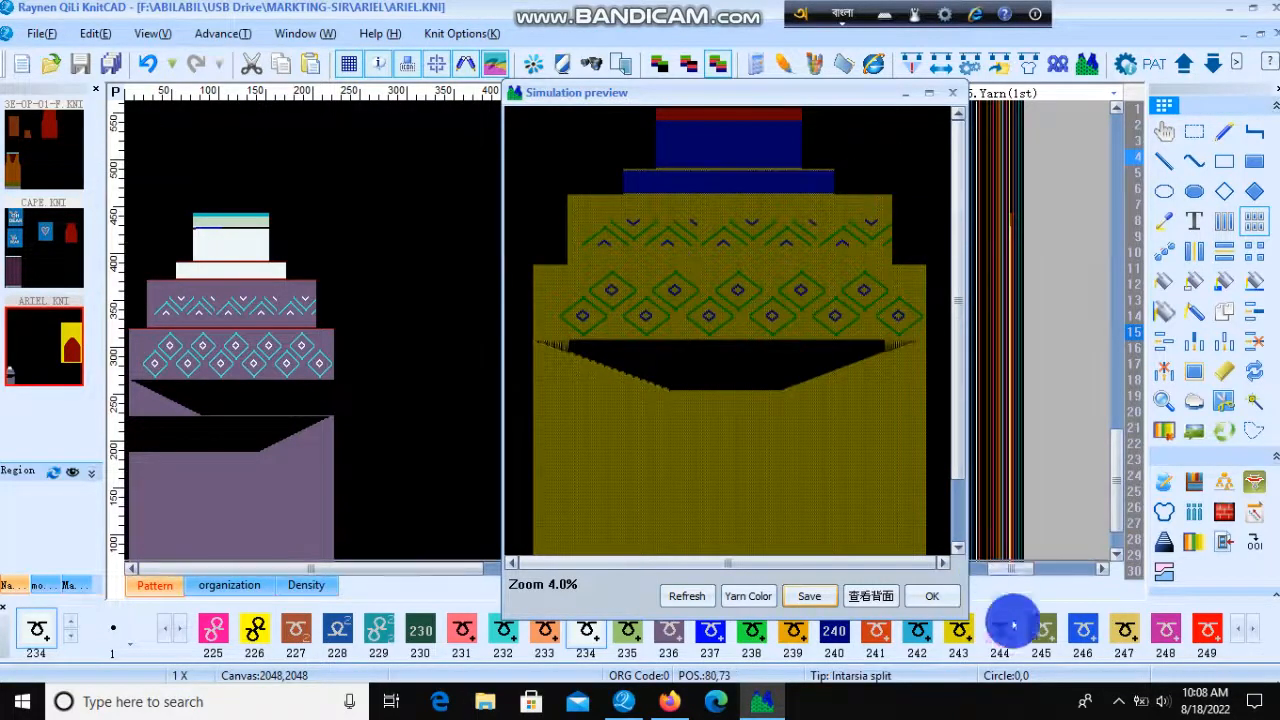
click(1117, 705)
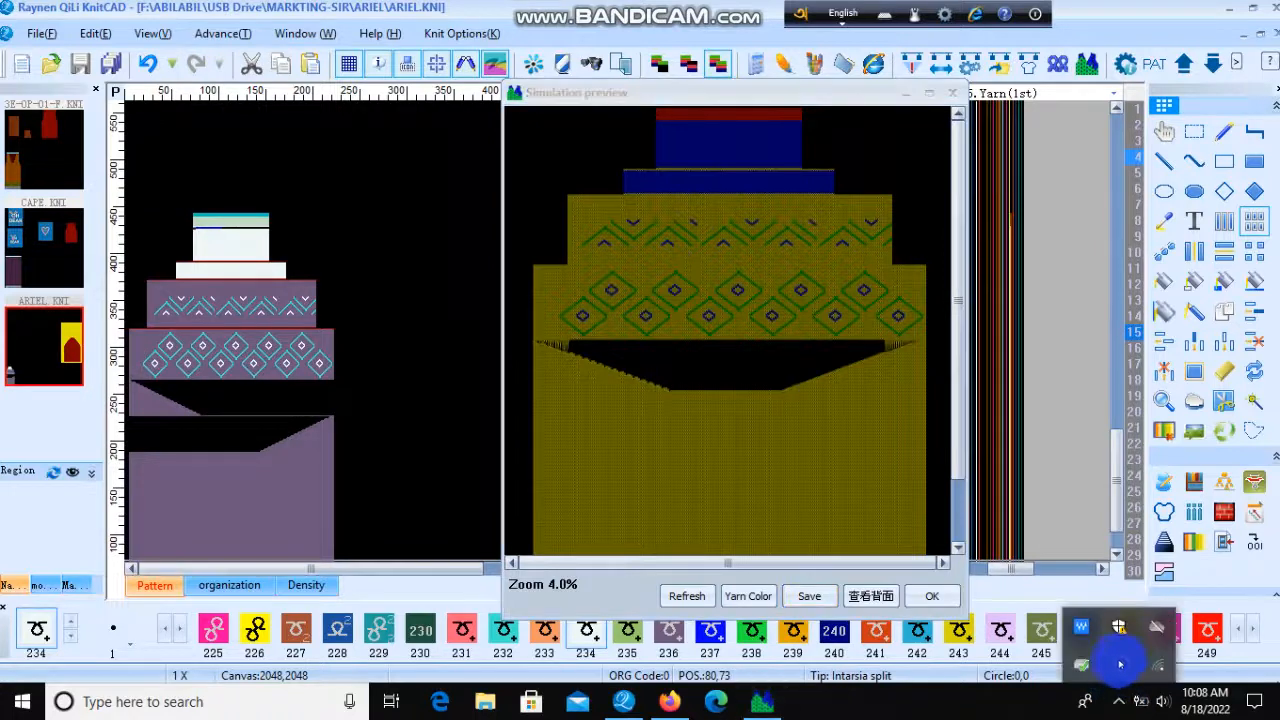